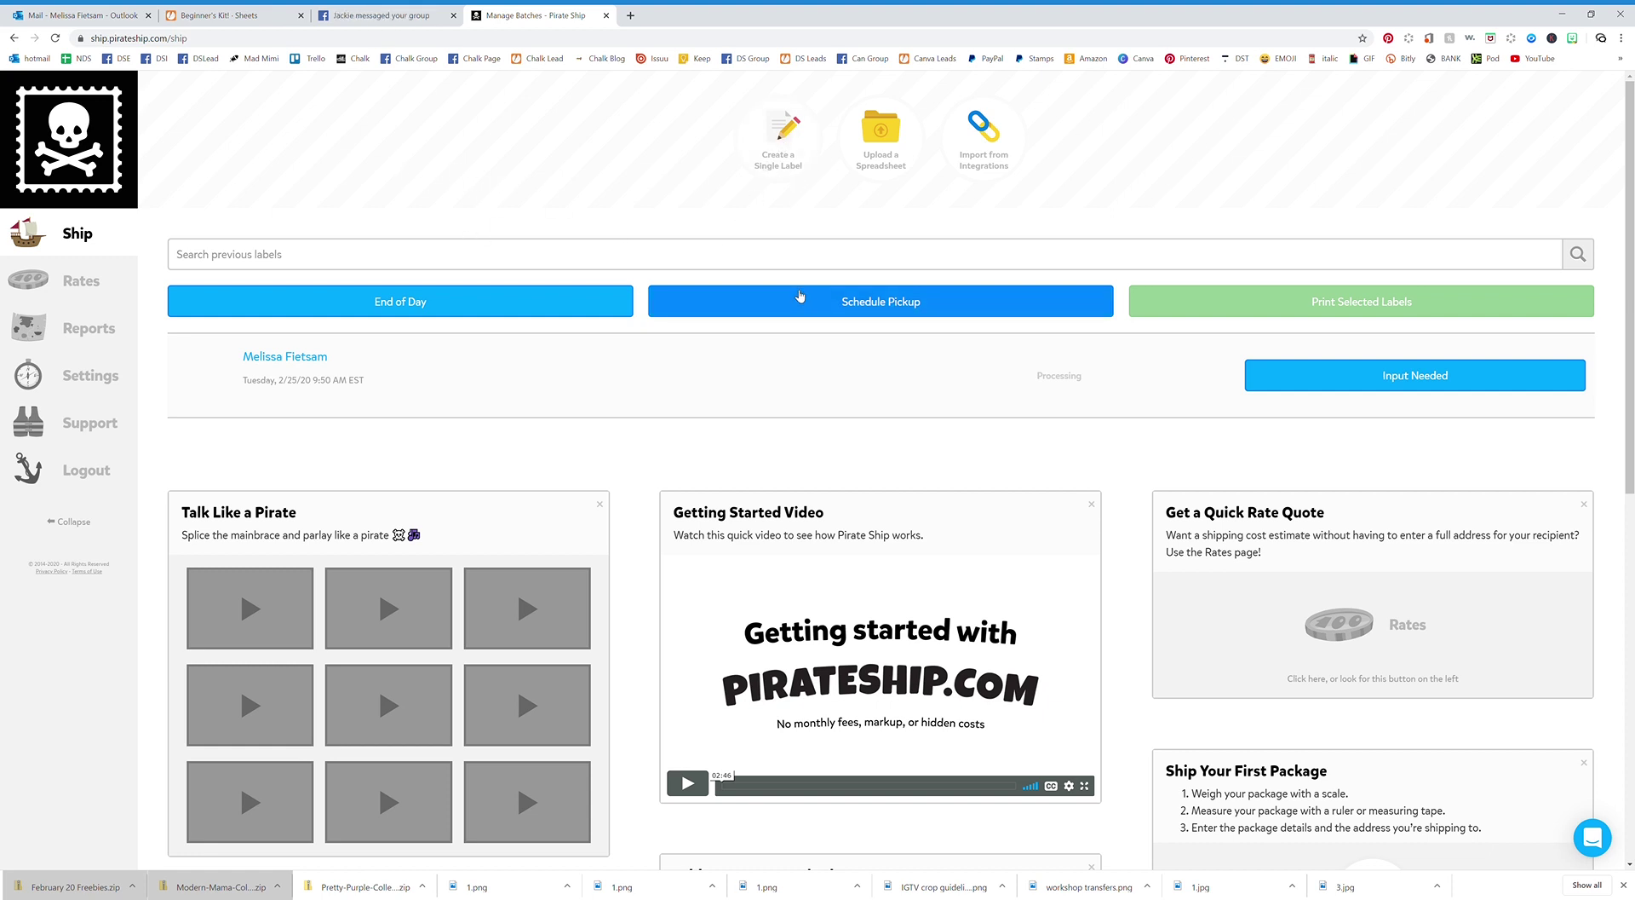
Start a new single shipping label from the Ship page.
left_click(785, 159)
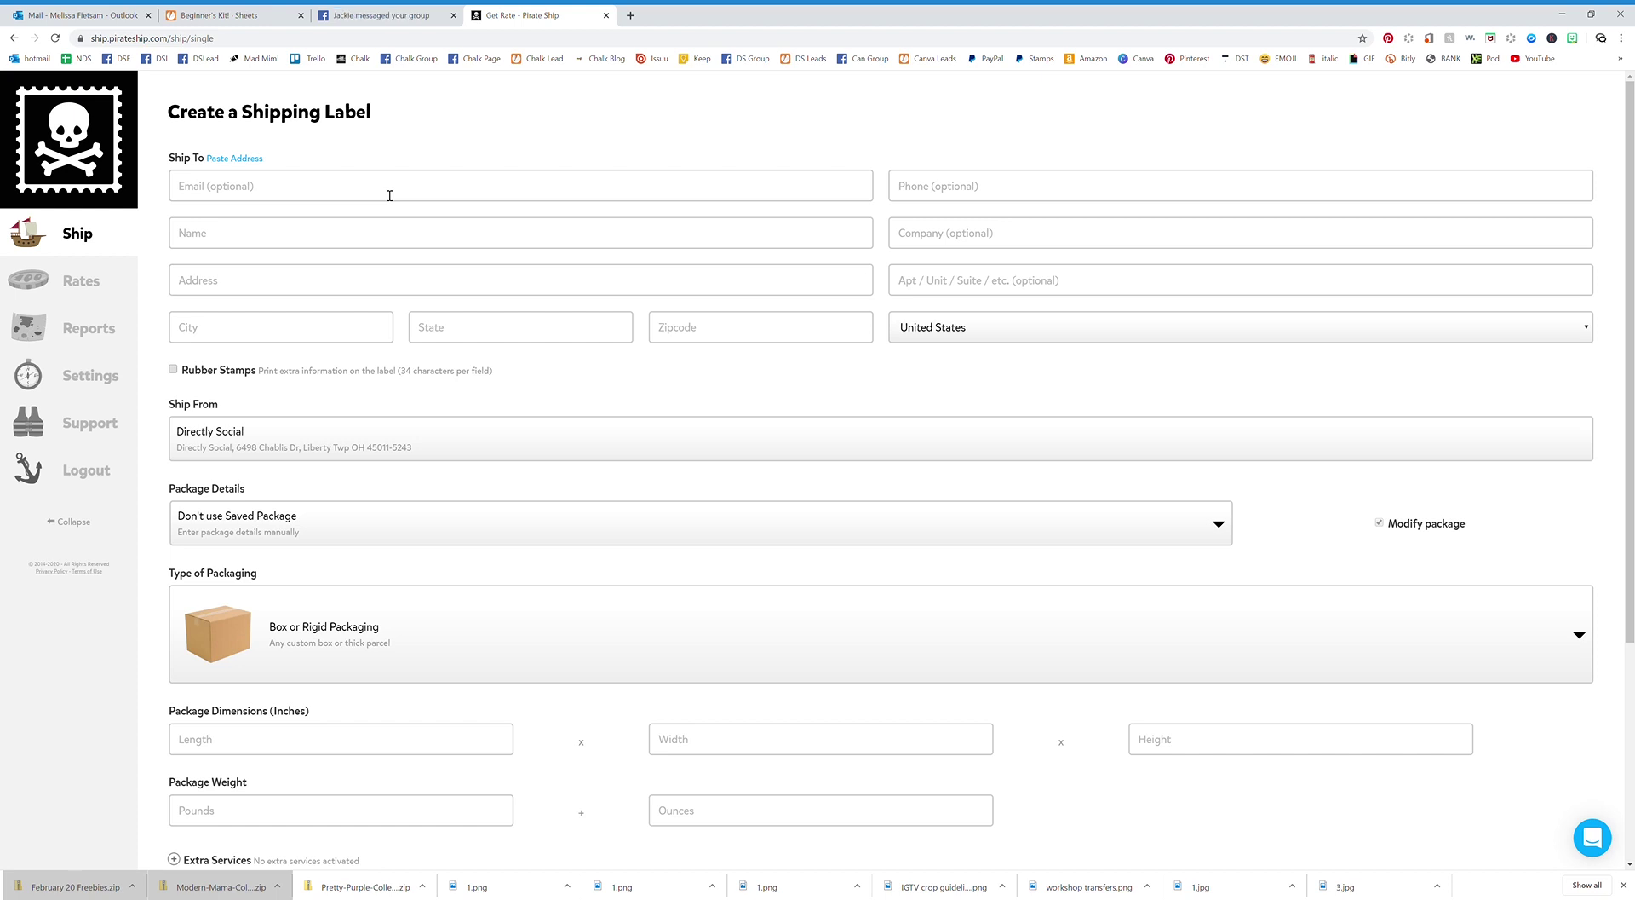
Put the recipient's full name in the Name field, moving it out of the Email field.
left_click(278, 197)
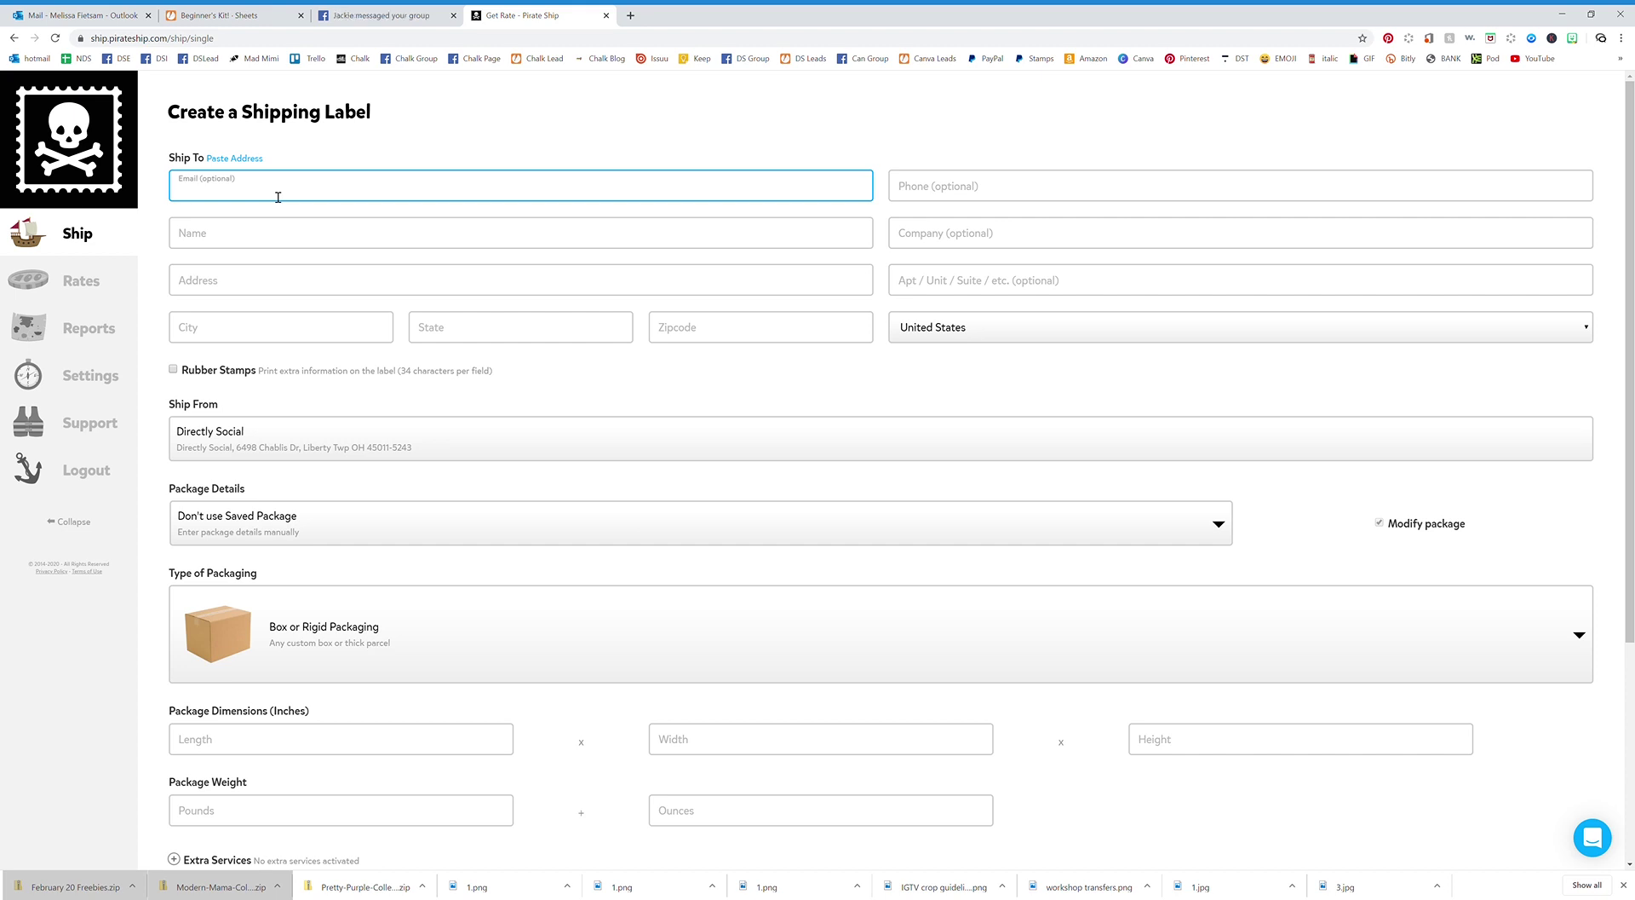
triple_click(244, 194)
key("ctrl+x")
left_click(241, 240)
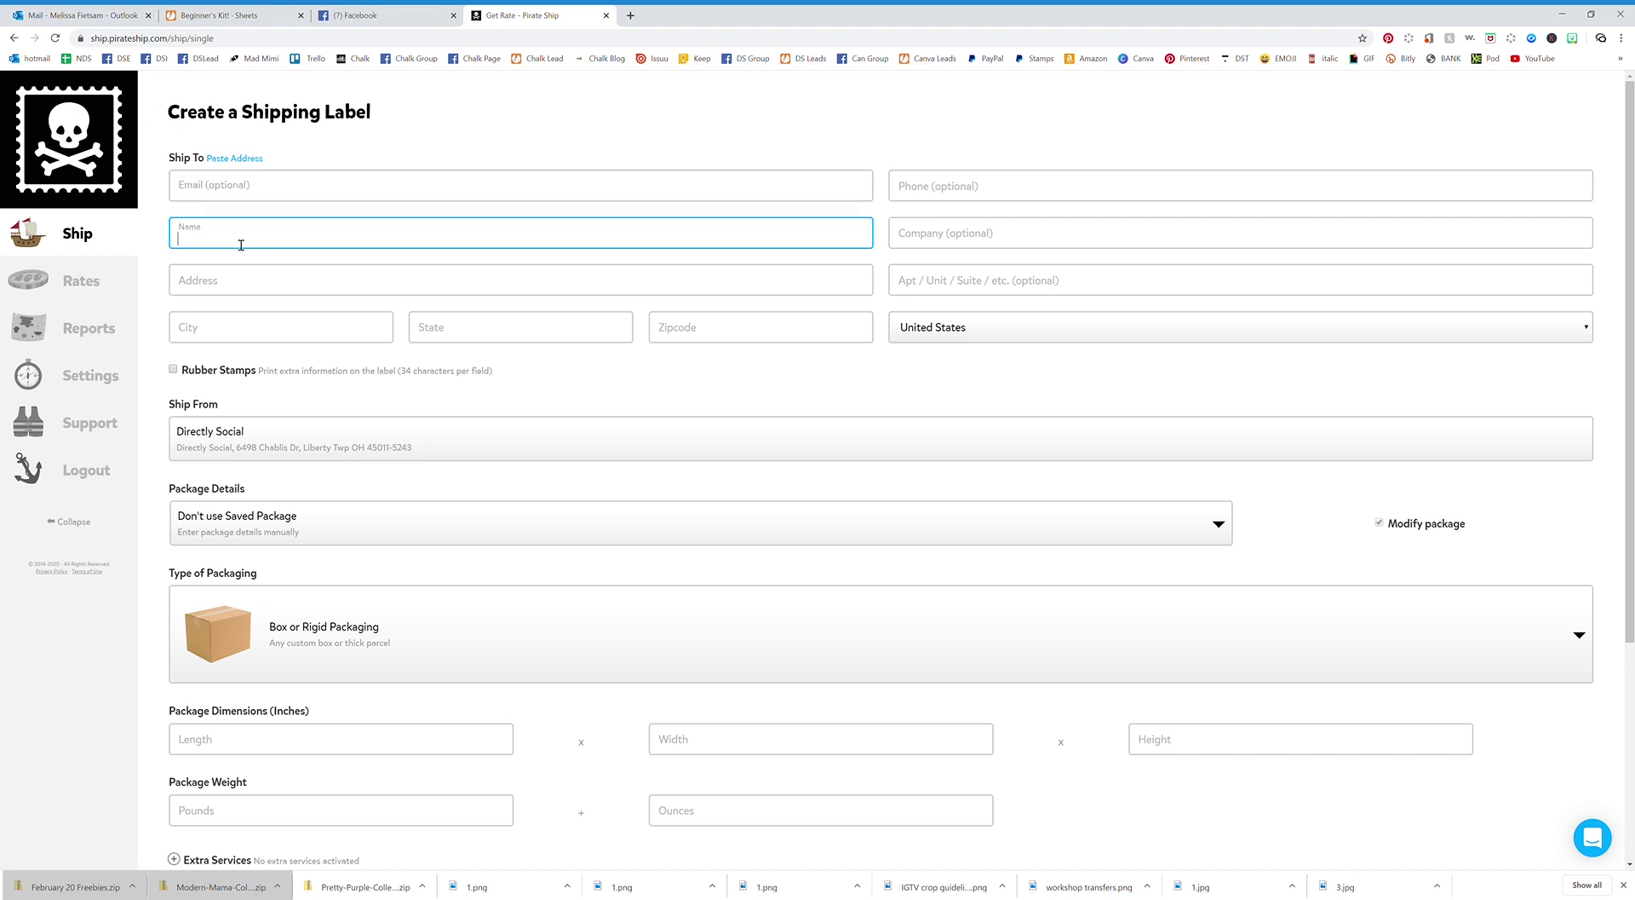
key("ctrl+v")
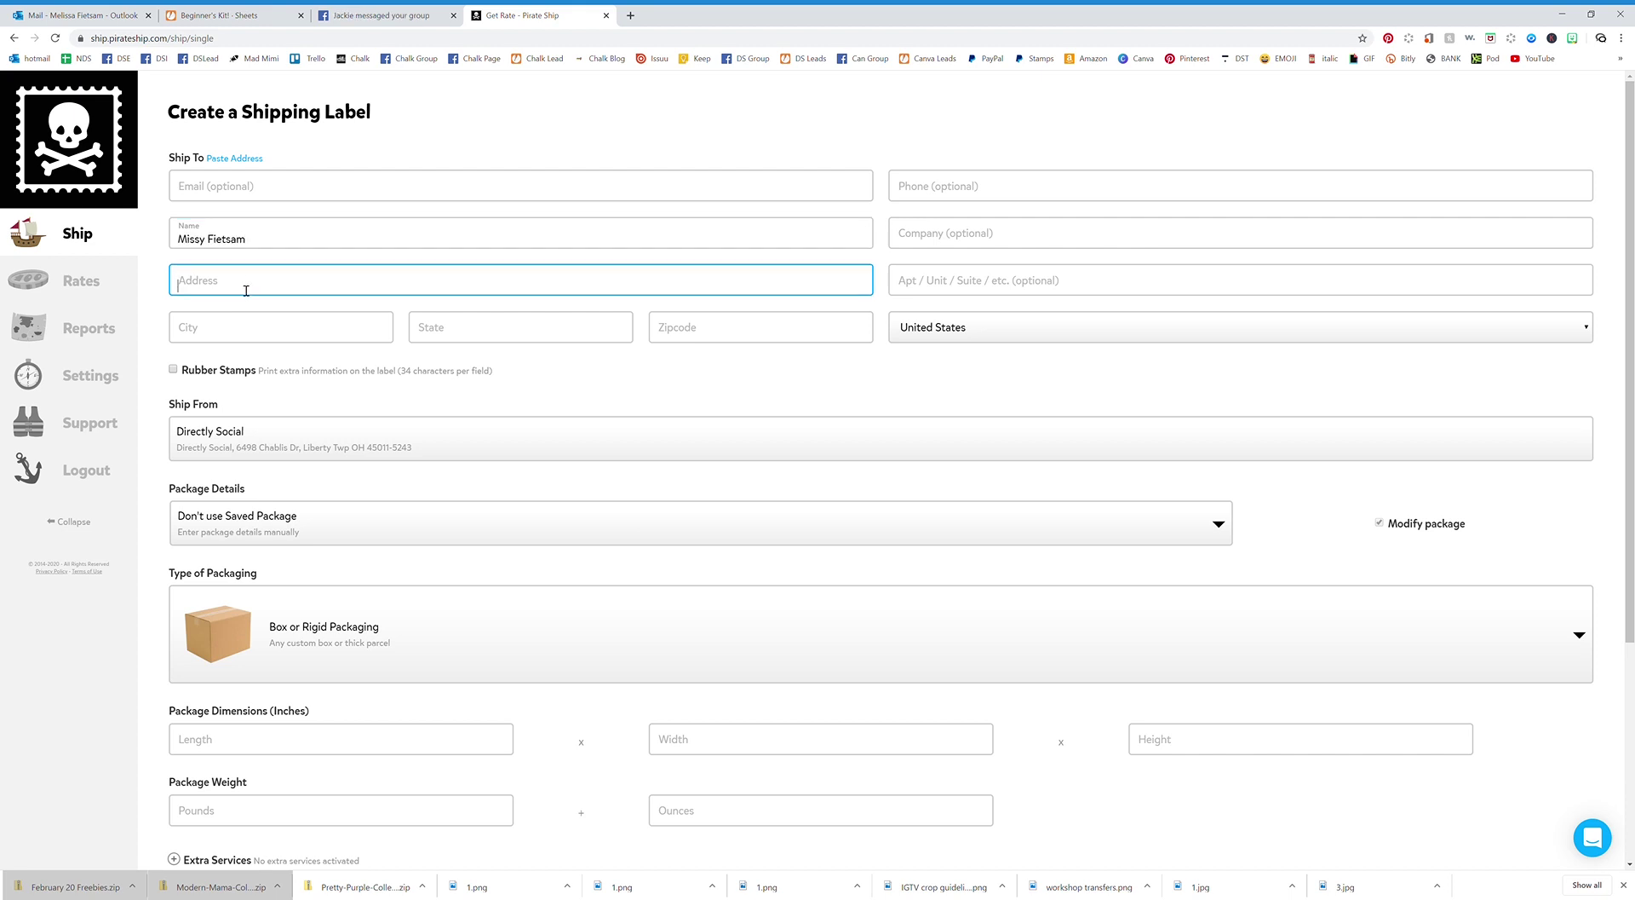
Enter the recipient's street address and accept the suggestion that fills city, state and ZIP.
left_click(245, 287)
left_click(235, 418)
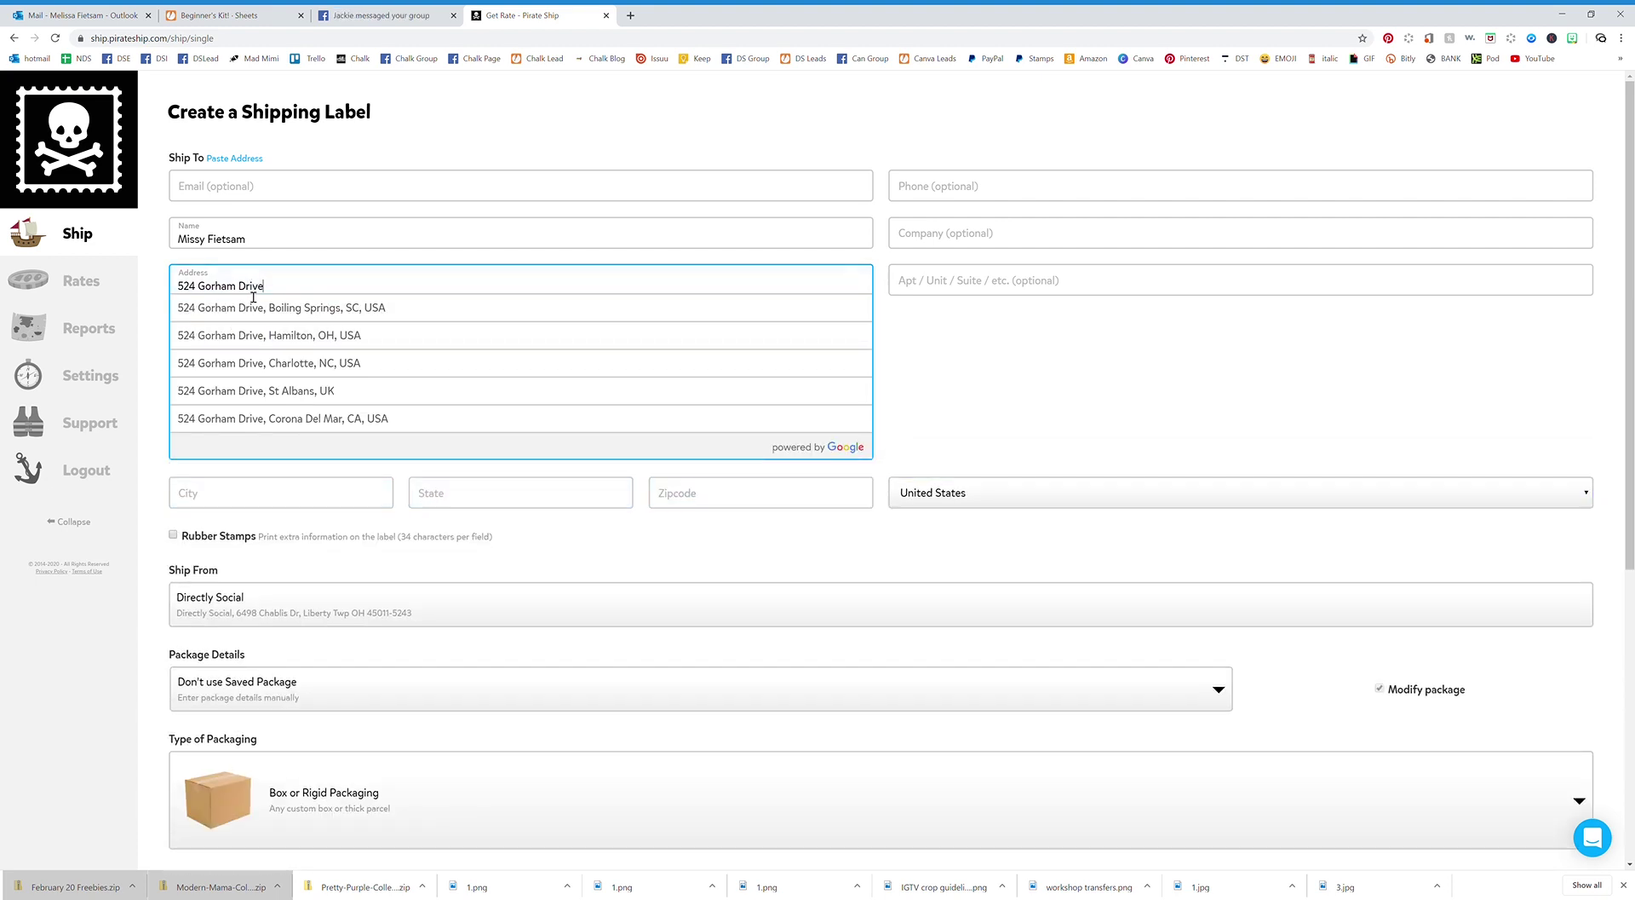
left_click(299, 334)
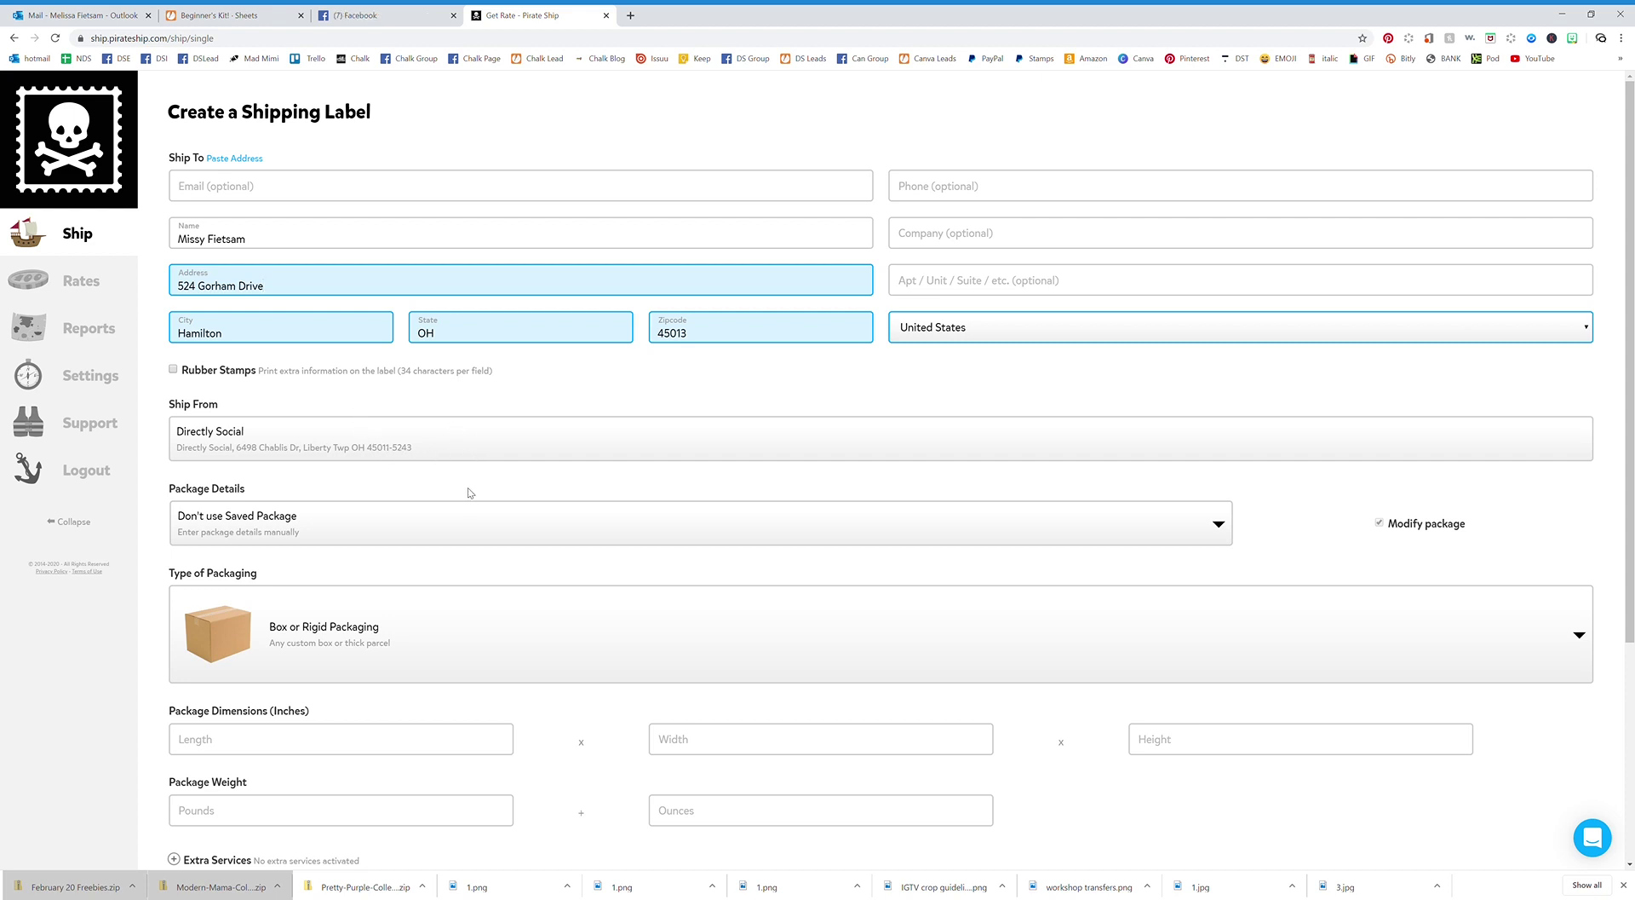
Try the saved Beginner Kit package, then switch back to entering package details manually.
left_click(469, 538)
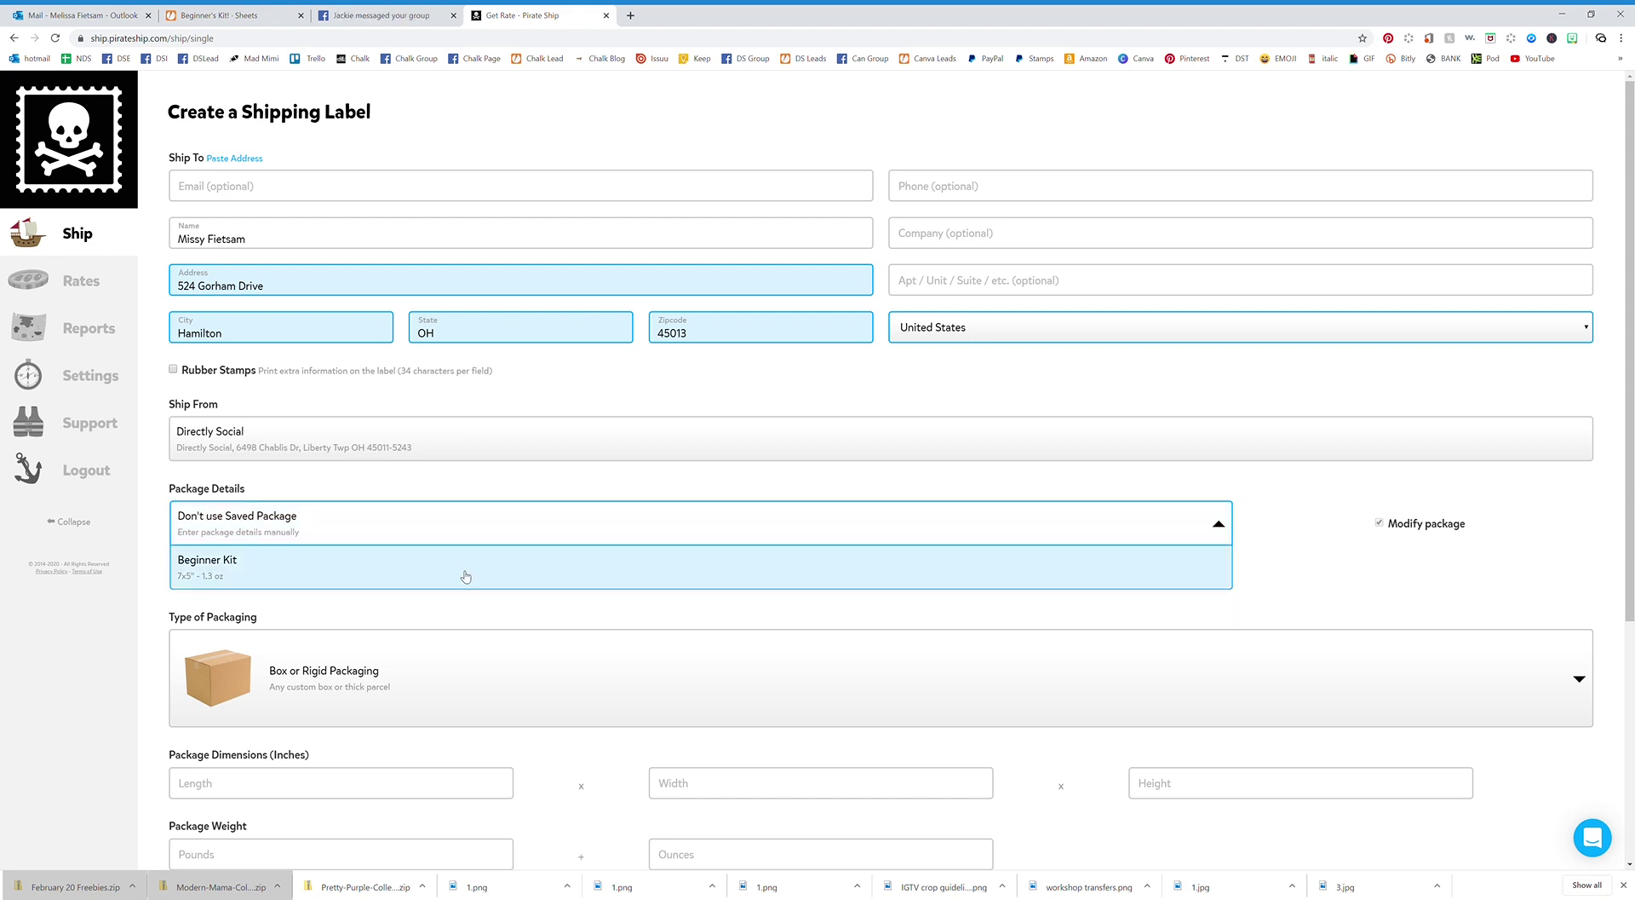
left_click(466, 576)
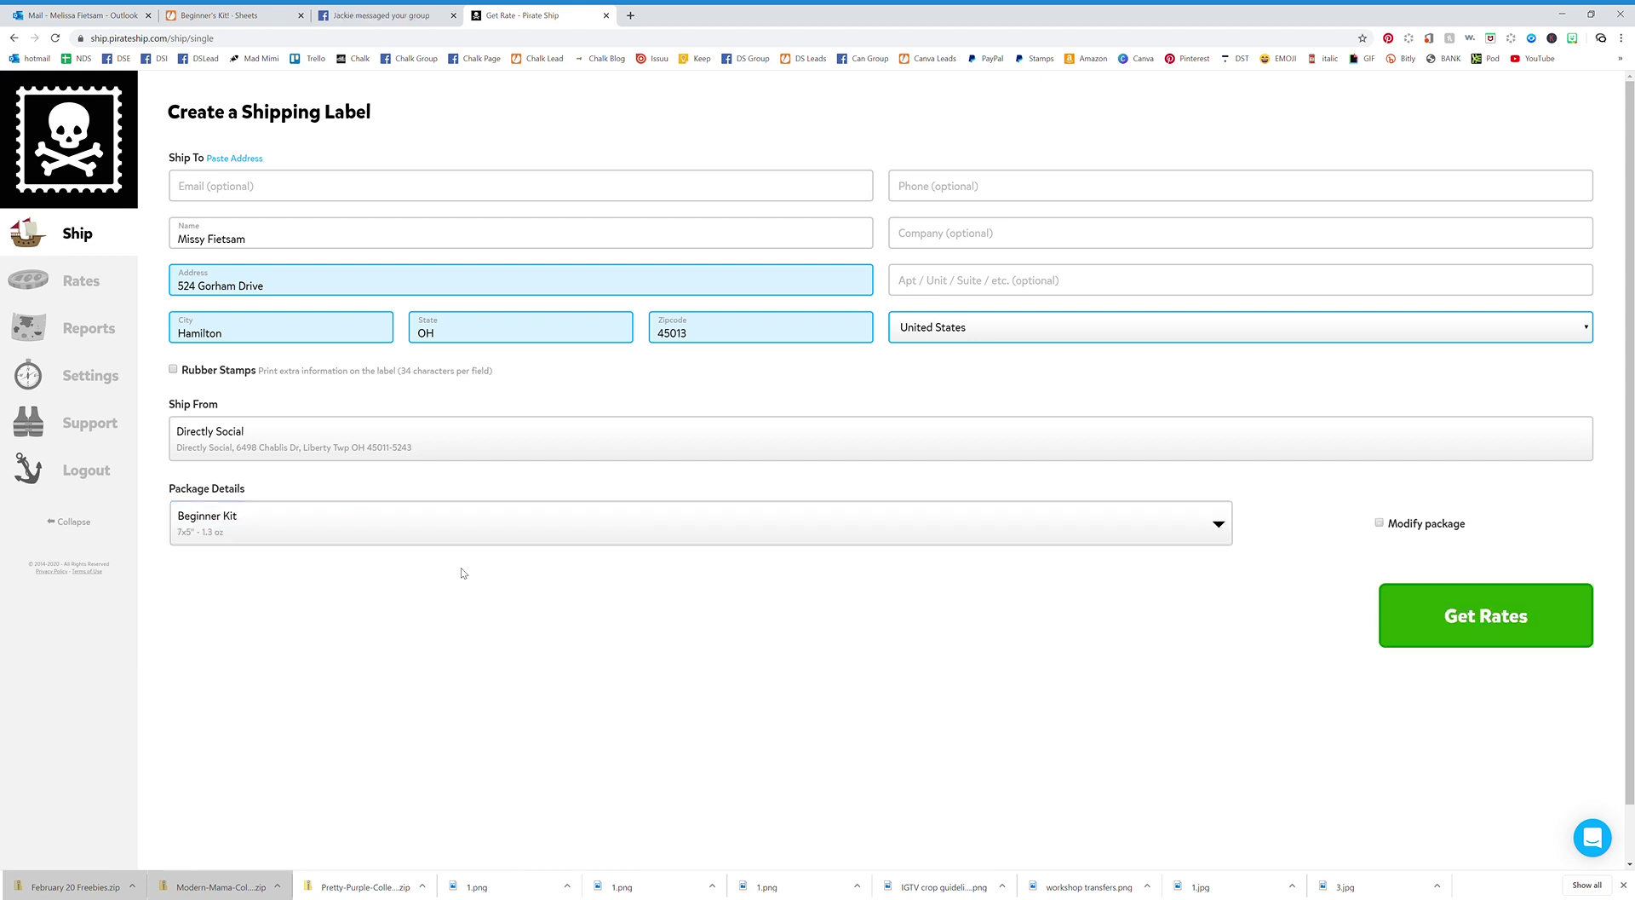
left_click(603, 537)
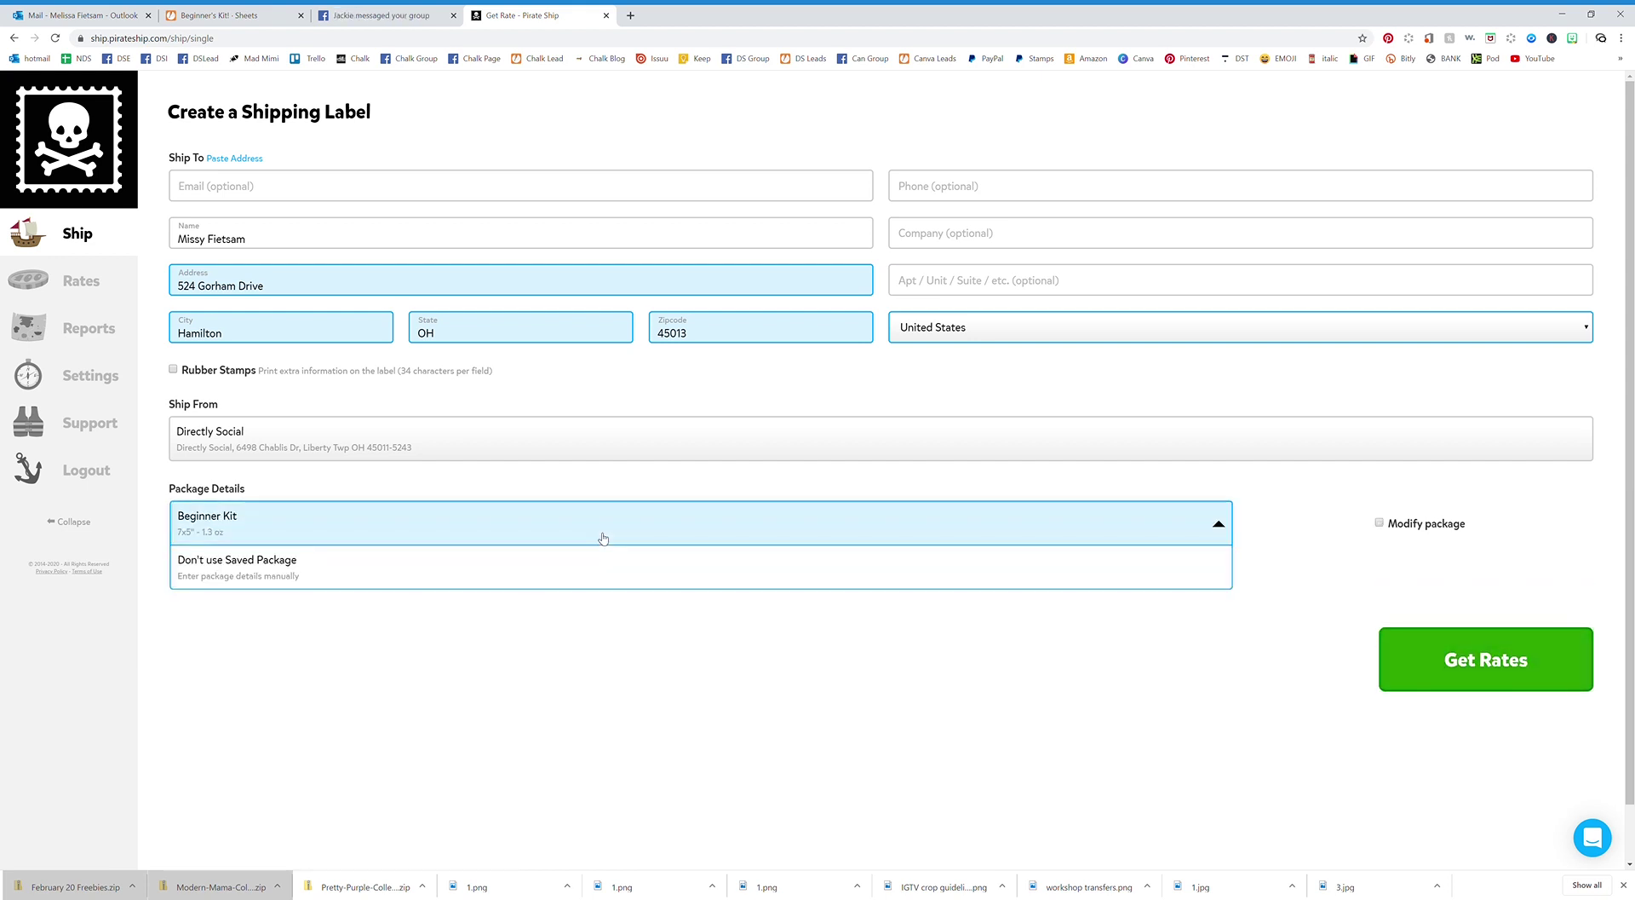
left_click(683, 589)
scroll(677, 579, "down", 1)
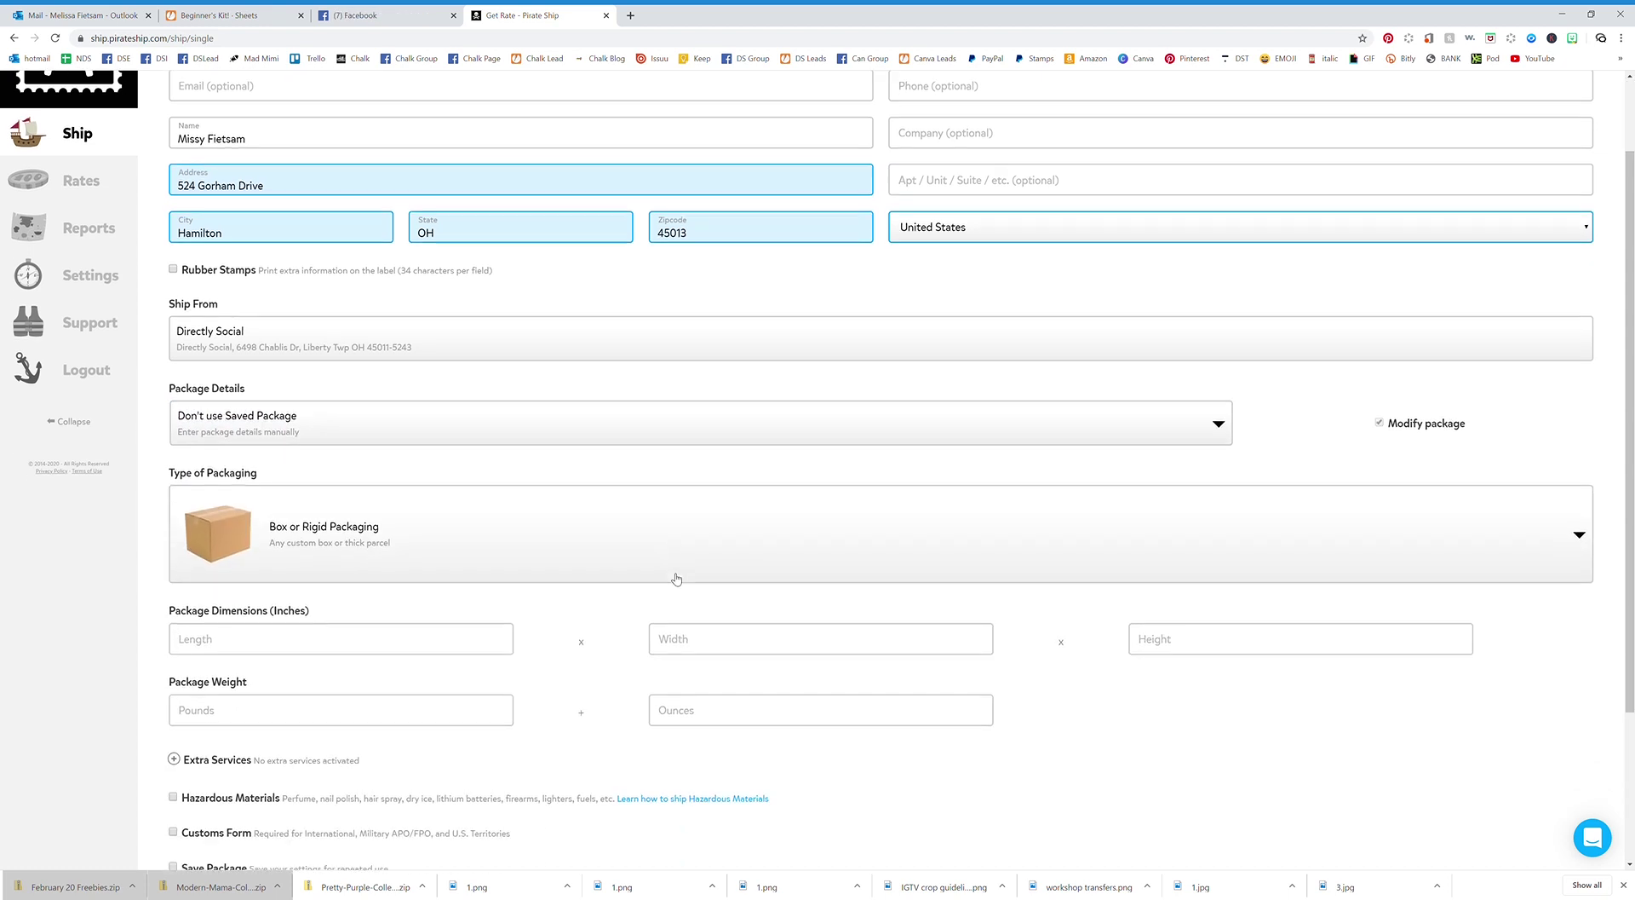
scroll(675, 570, "down", 1)
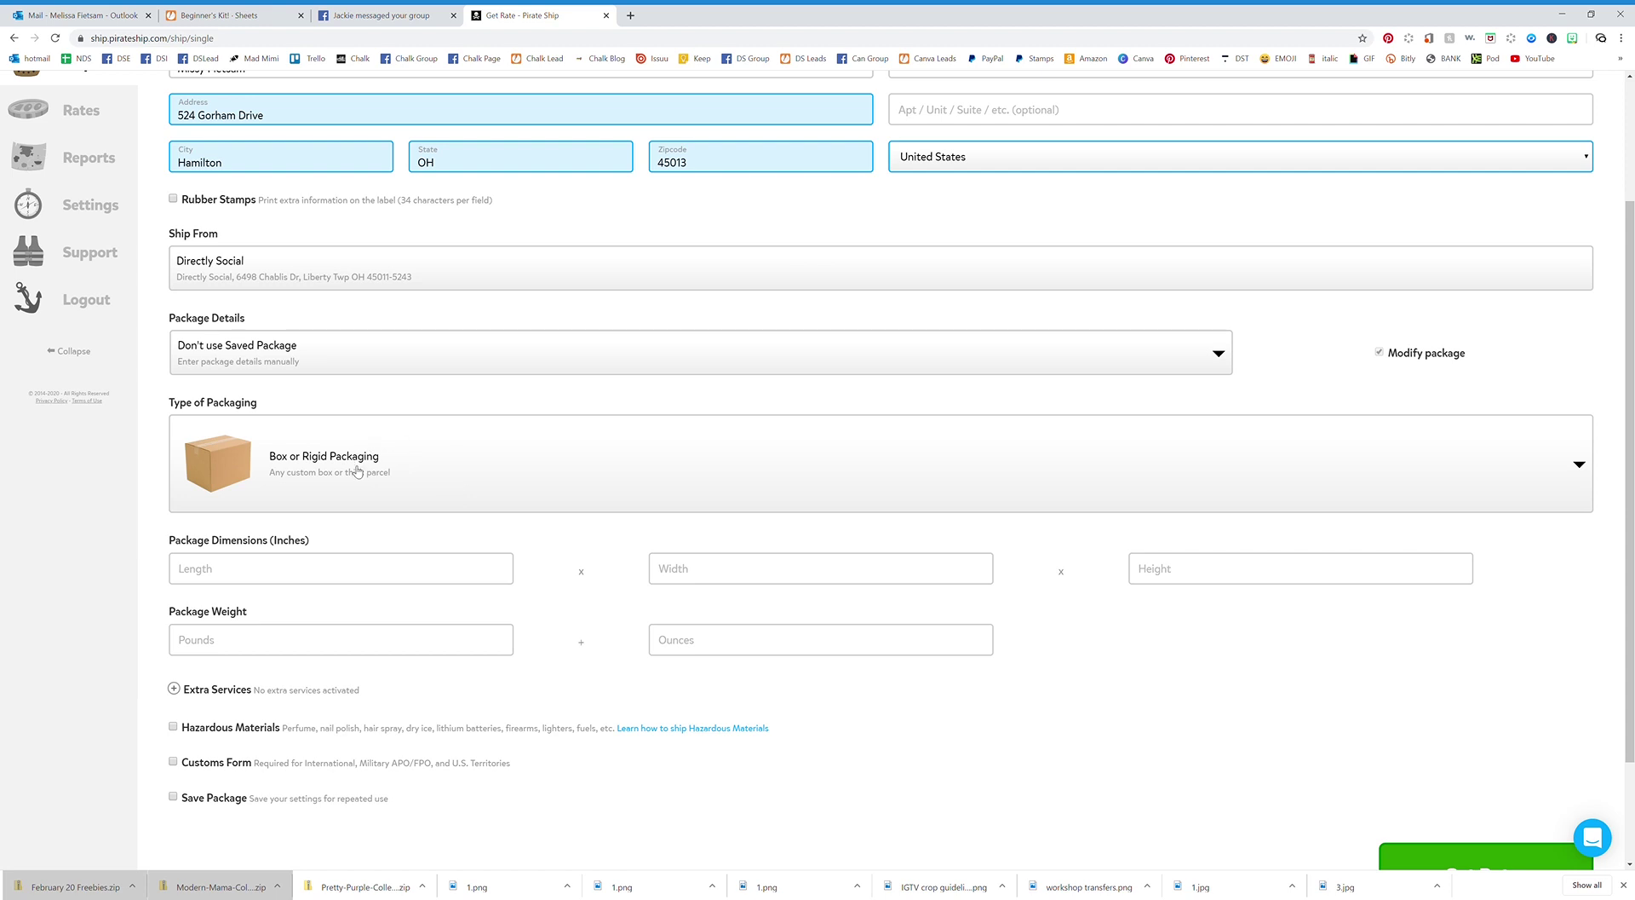
Set packaging to Envelope, 5 x 7 inches, 1.3 oz weight, and get rates.
left_click(357, 471)
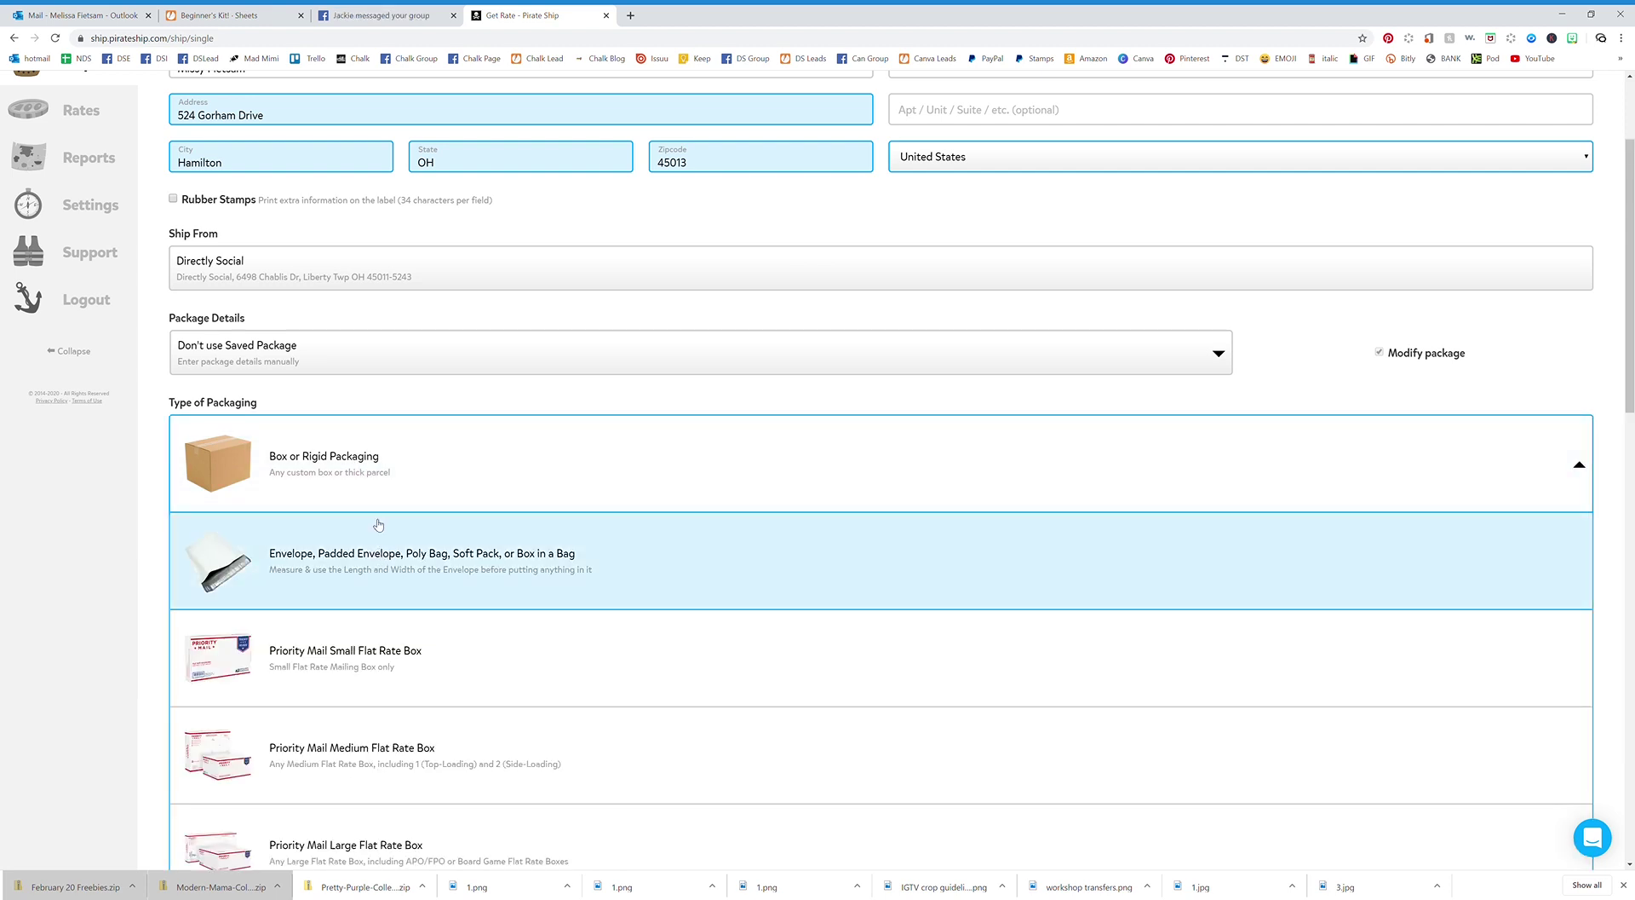
scroll(357, 468, "down", 2)
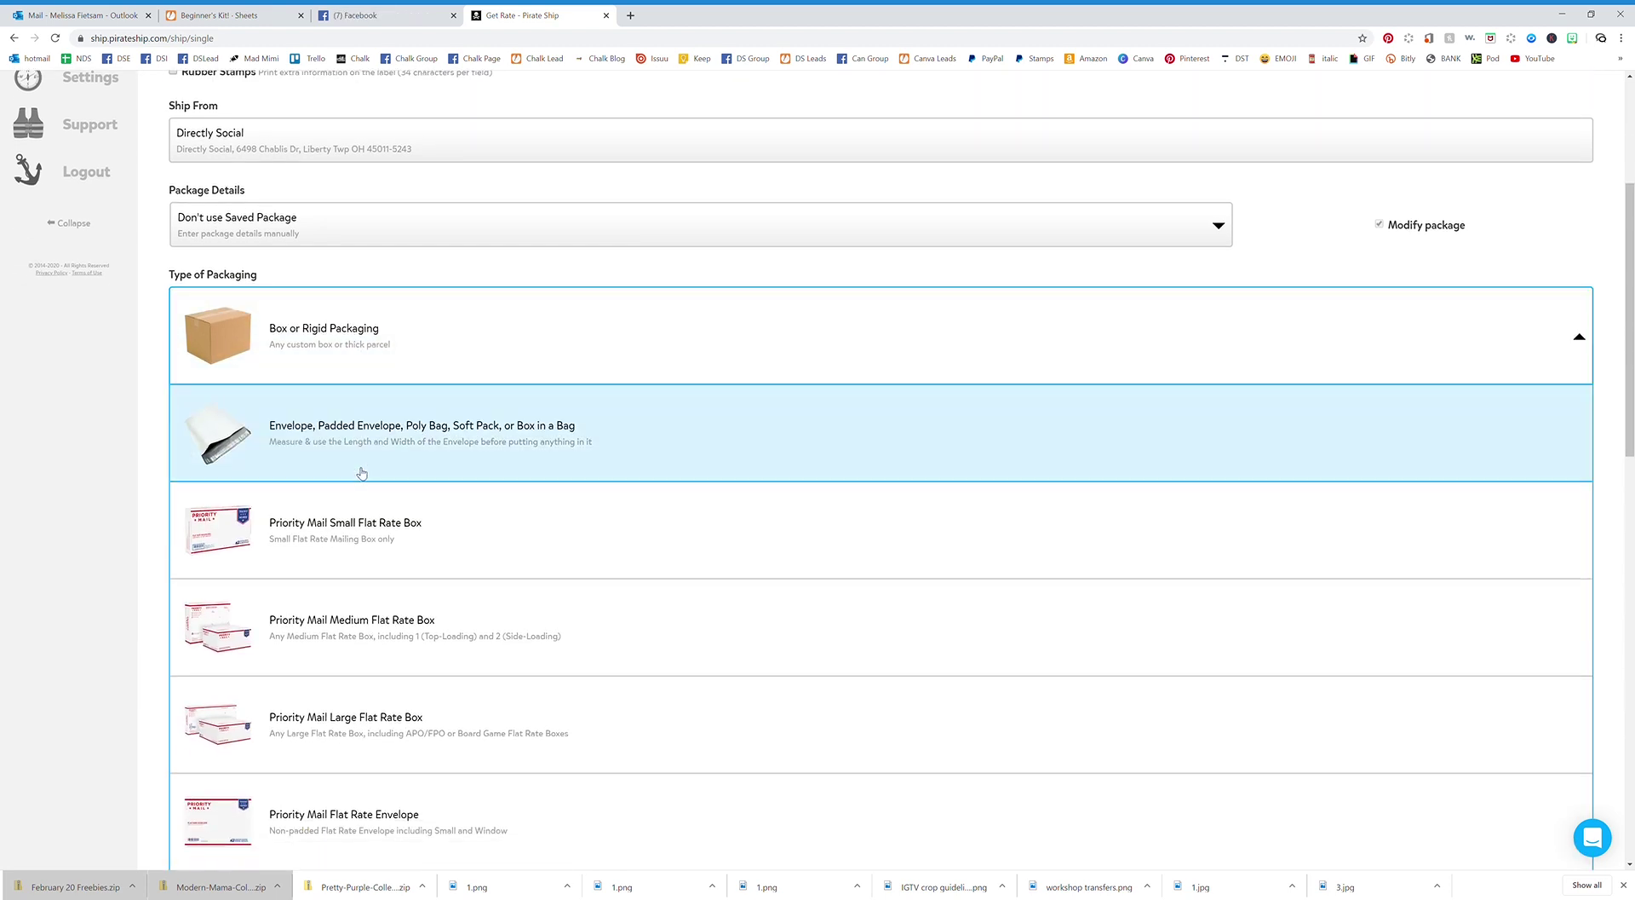
left_click(411, 445)
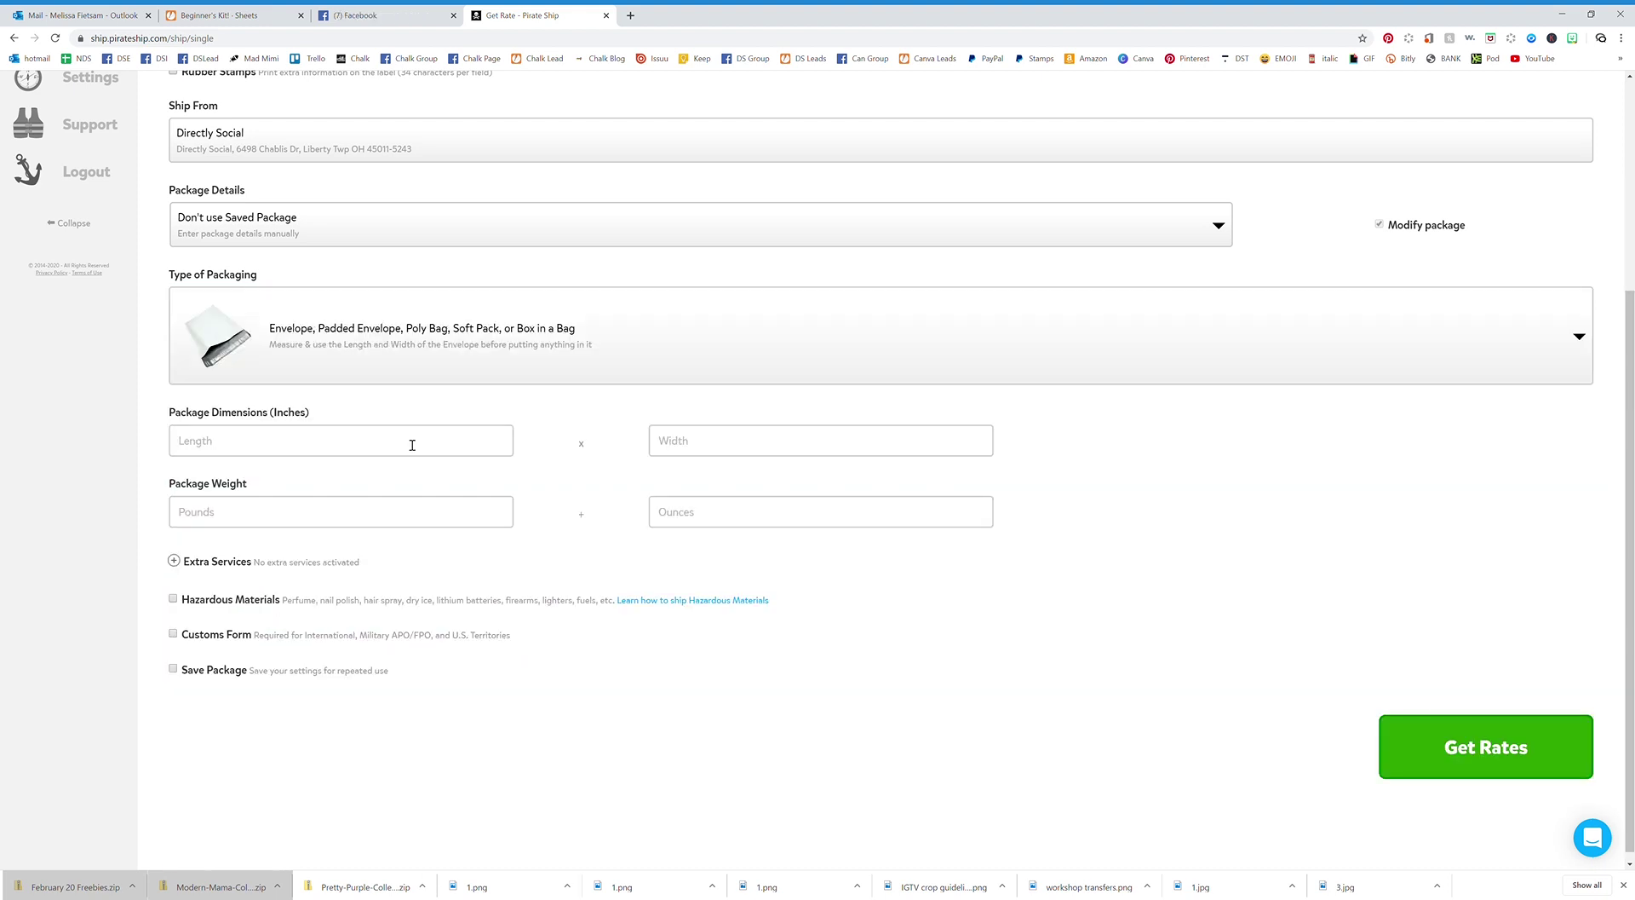
left_click(361, 452)
type("5")
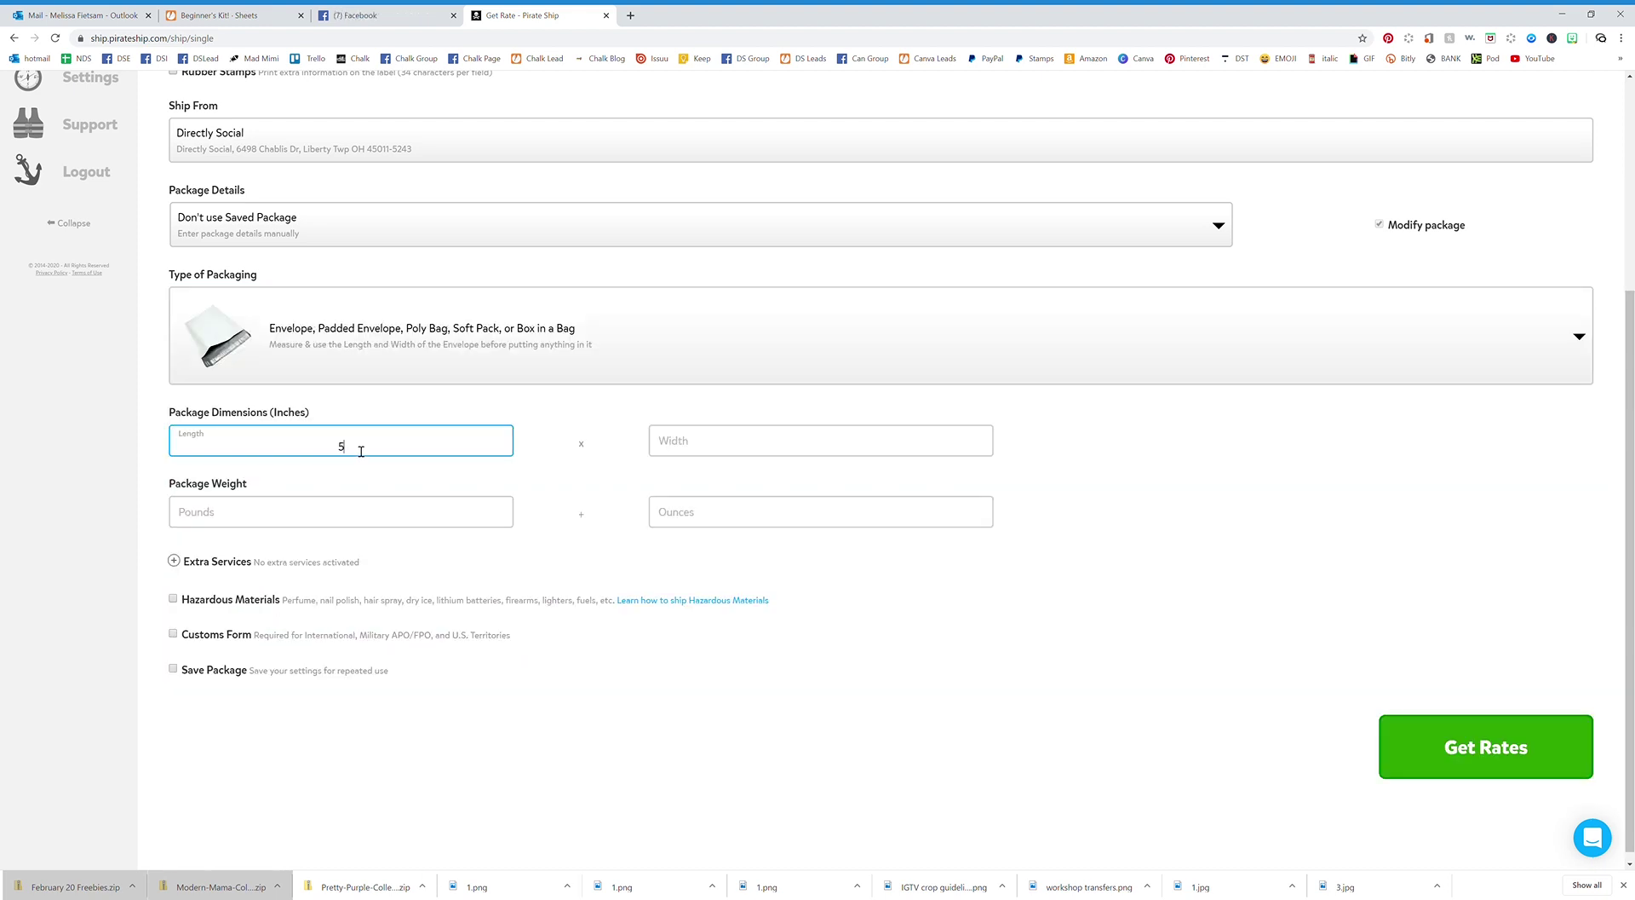
key("Tab")
type("7")
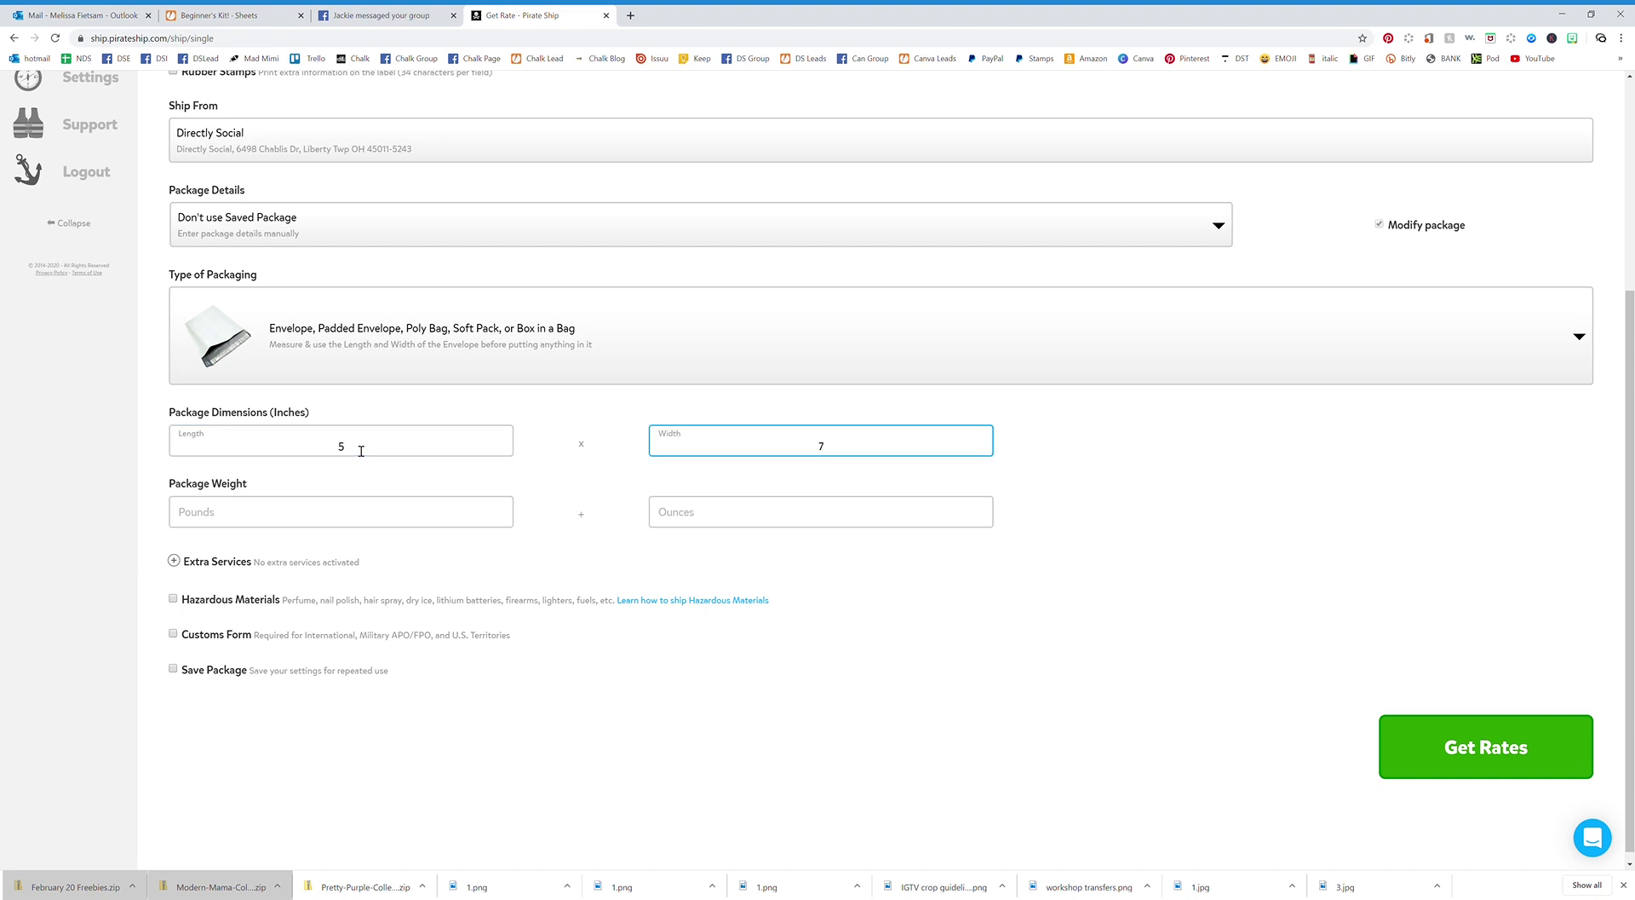
left_click(754, 526)
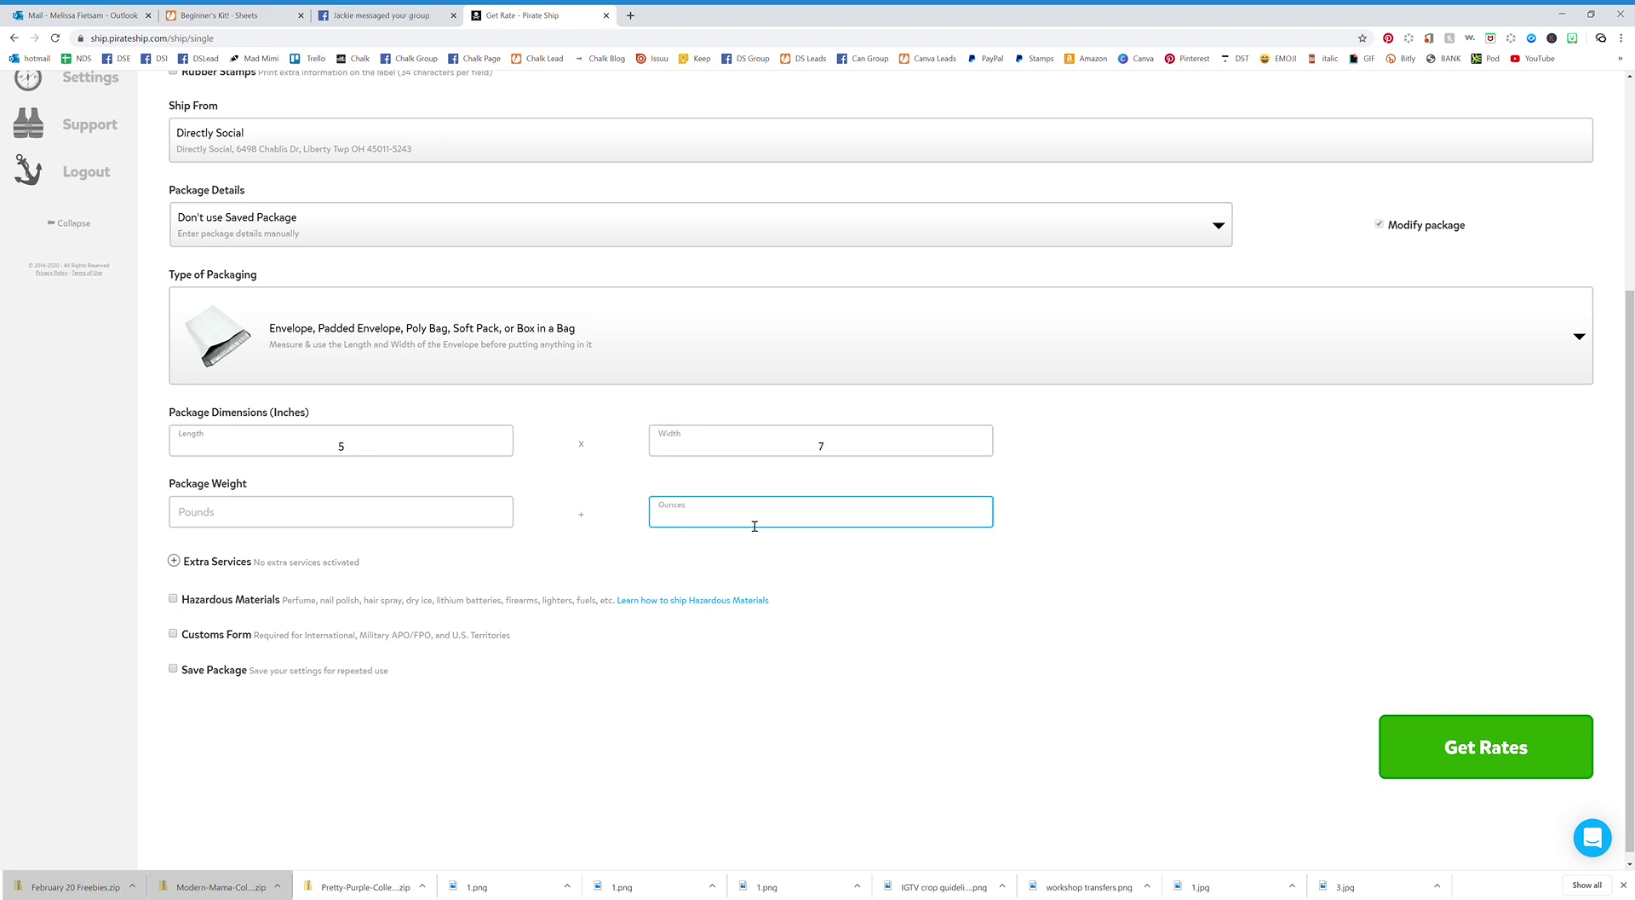
type("1.3")
left_click(651, 558)
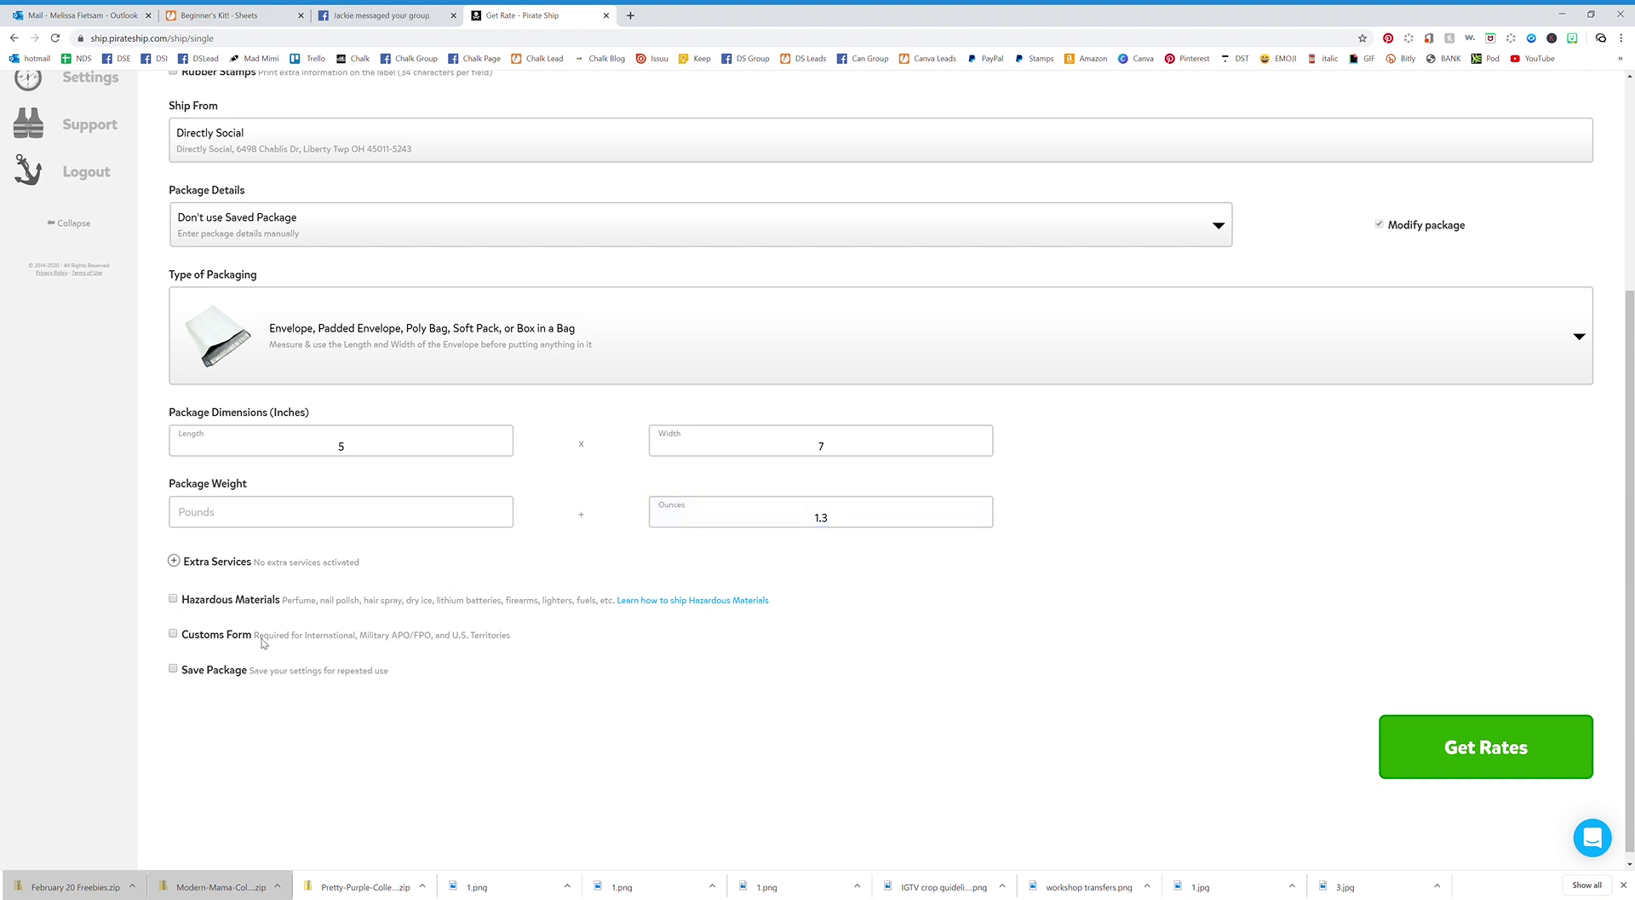
left_click(1417, 764)
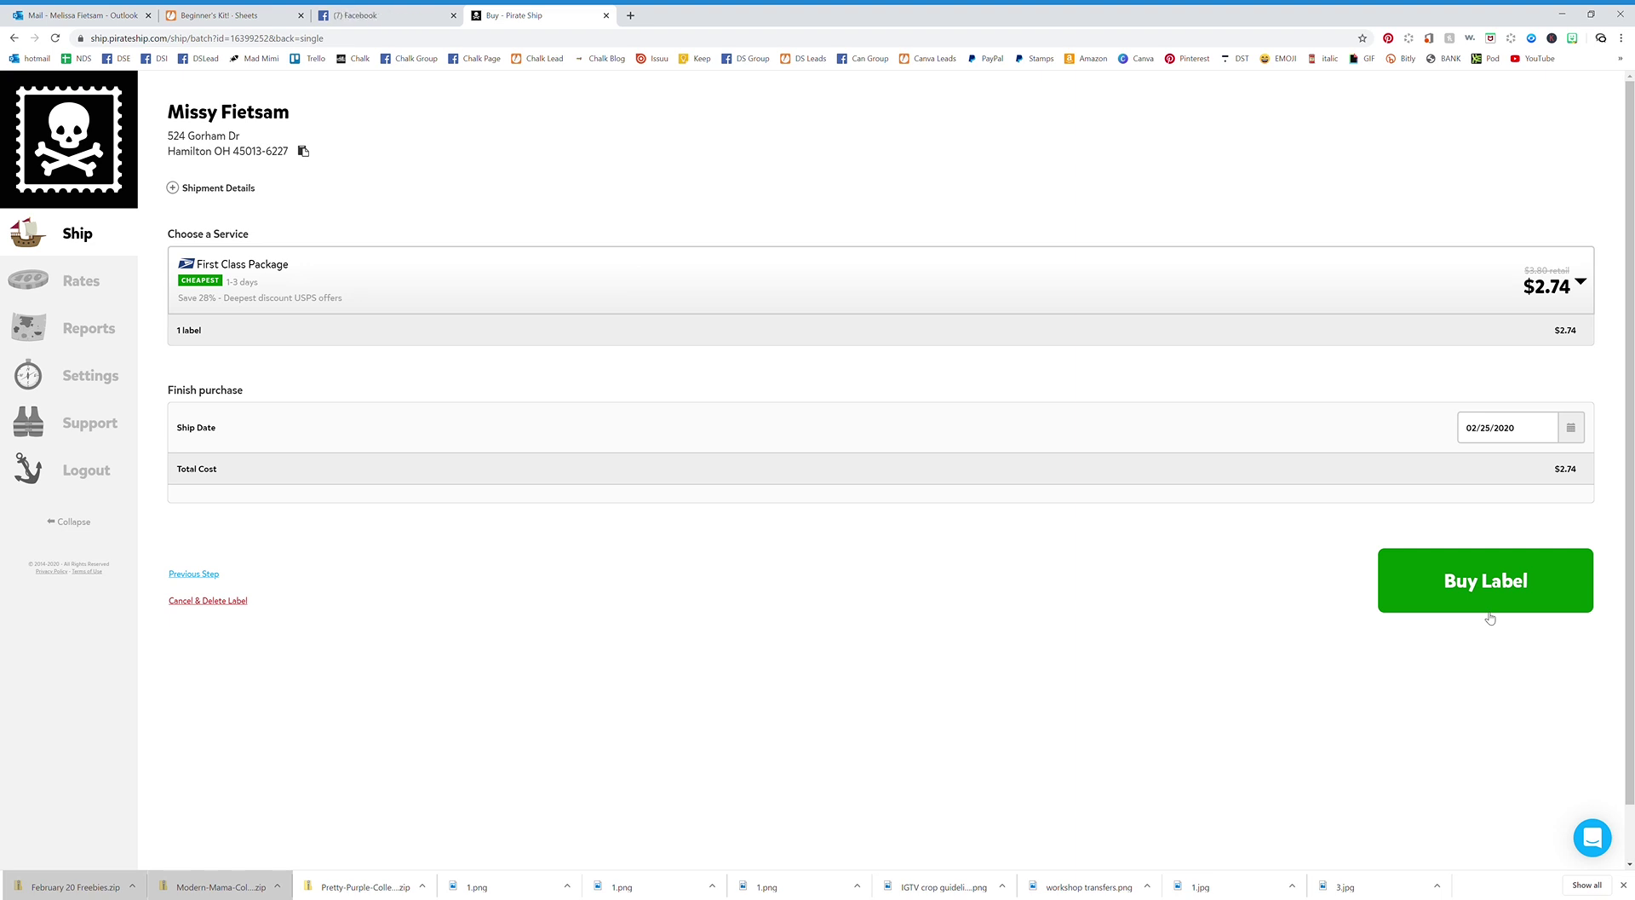
Attempt to buy the $2.74 First Class Package label, then go to Settings.
left_click(1487, 610)
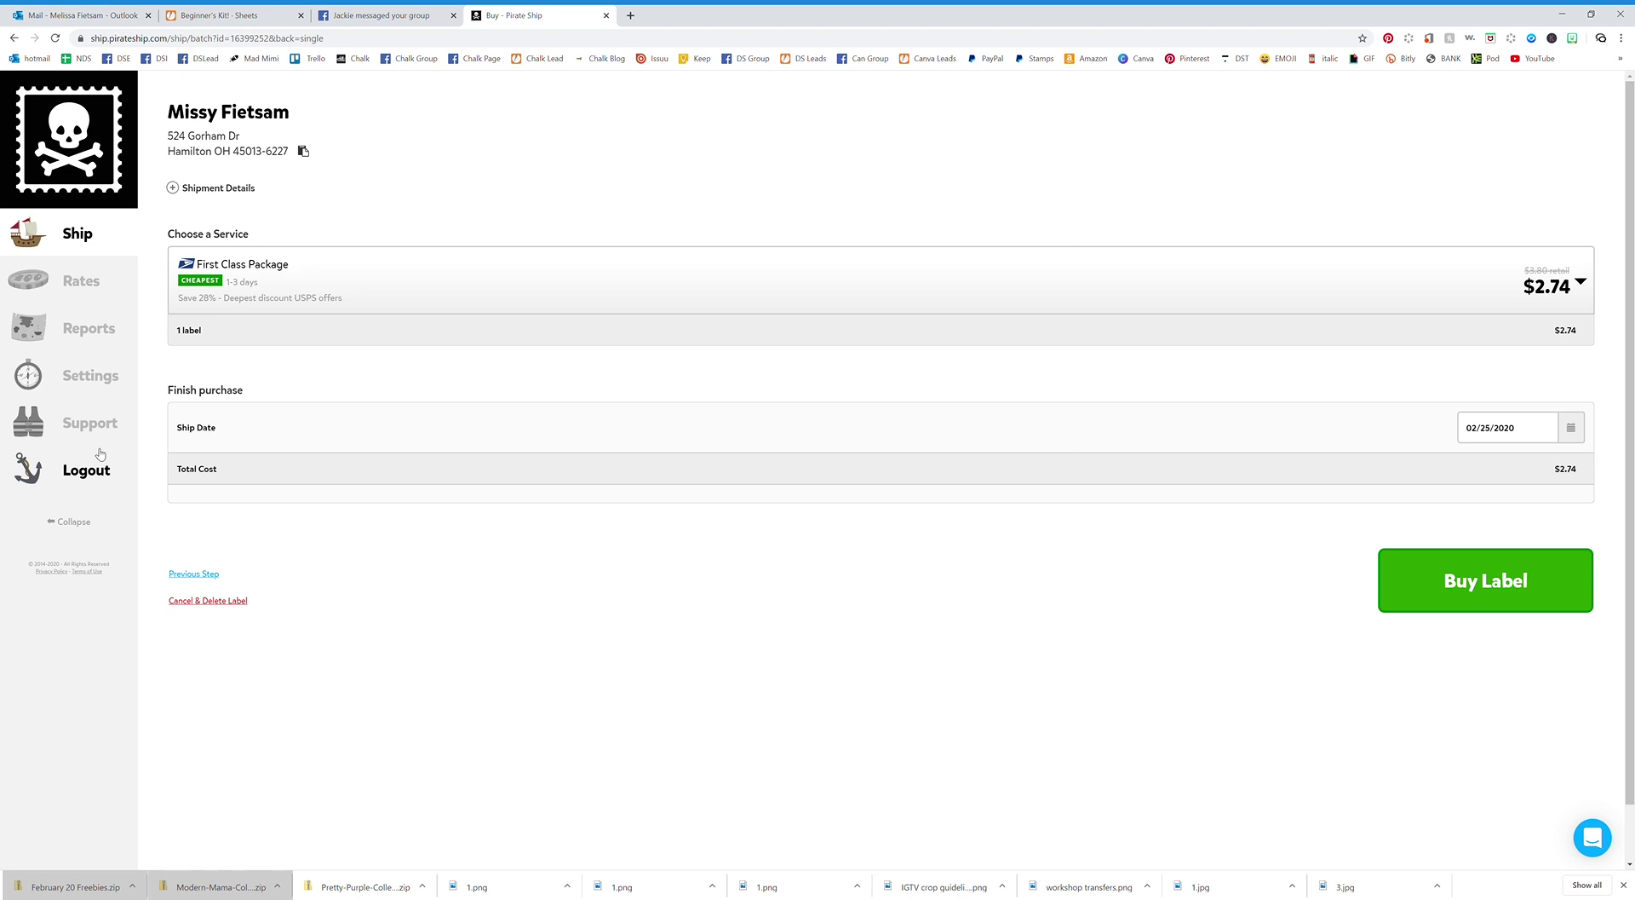
left_click(95, 381)
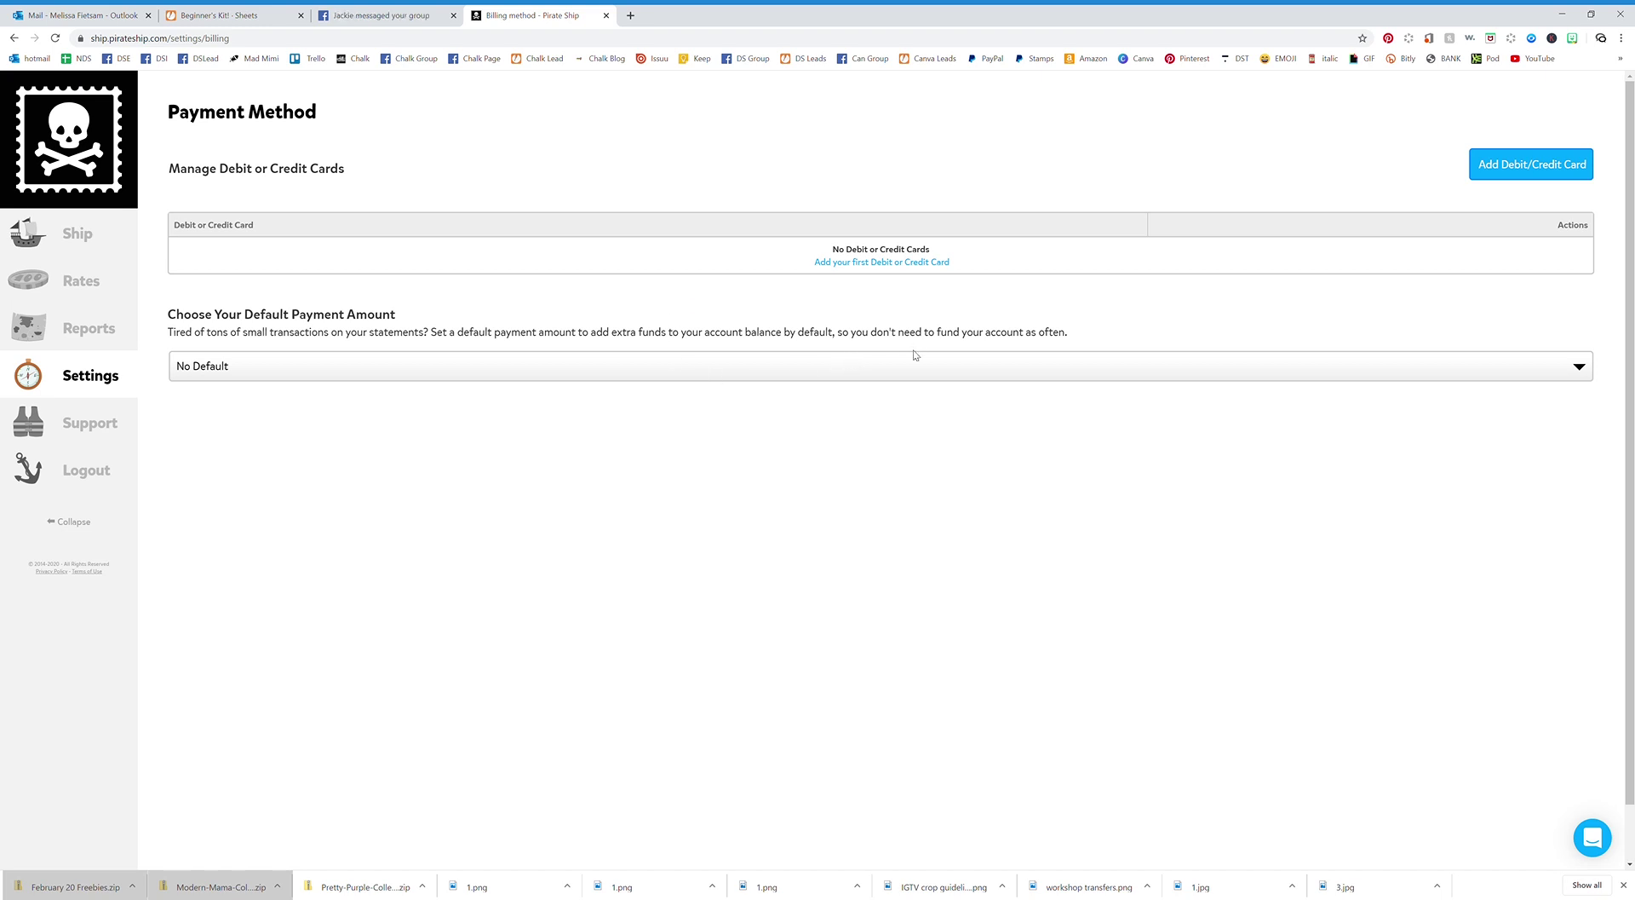
Leave the Payment Method page for the Shipping Reports page.
left_click(85, 337)
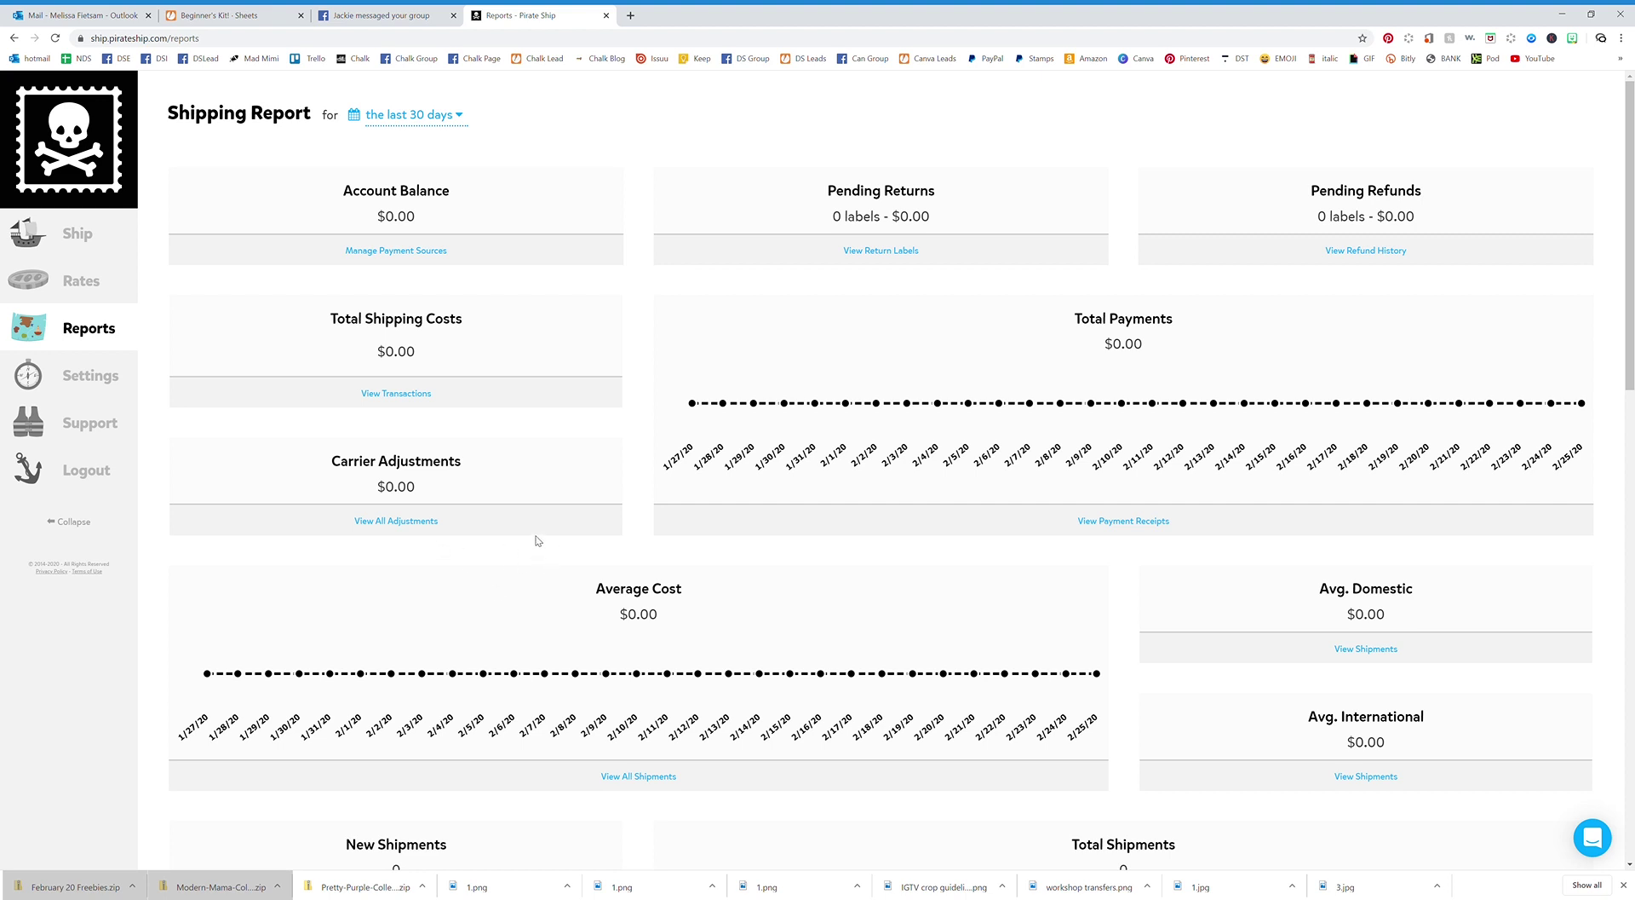
Scroll through the 30-day Shipping Report cards, then return to the Ship page.
scroll(550, 529, "down", 2)
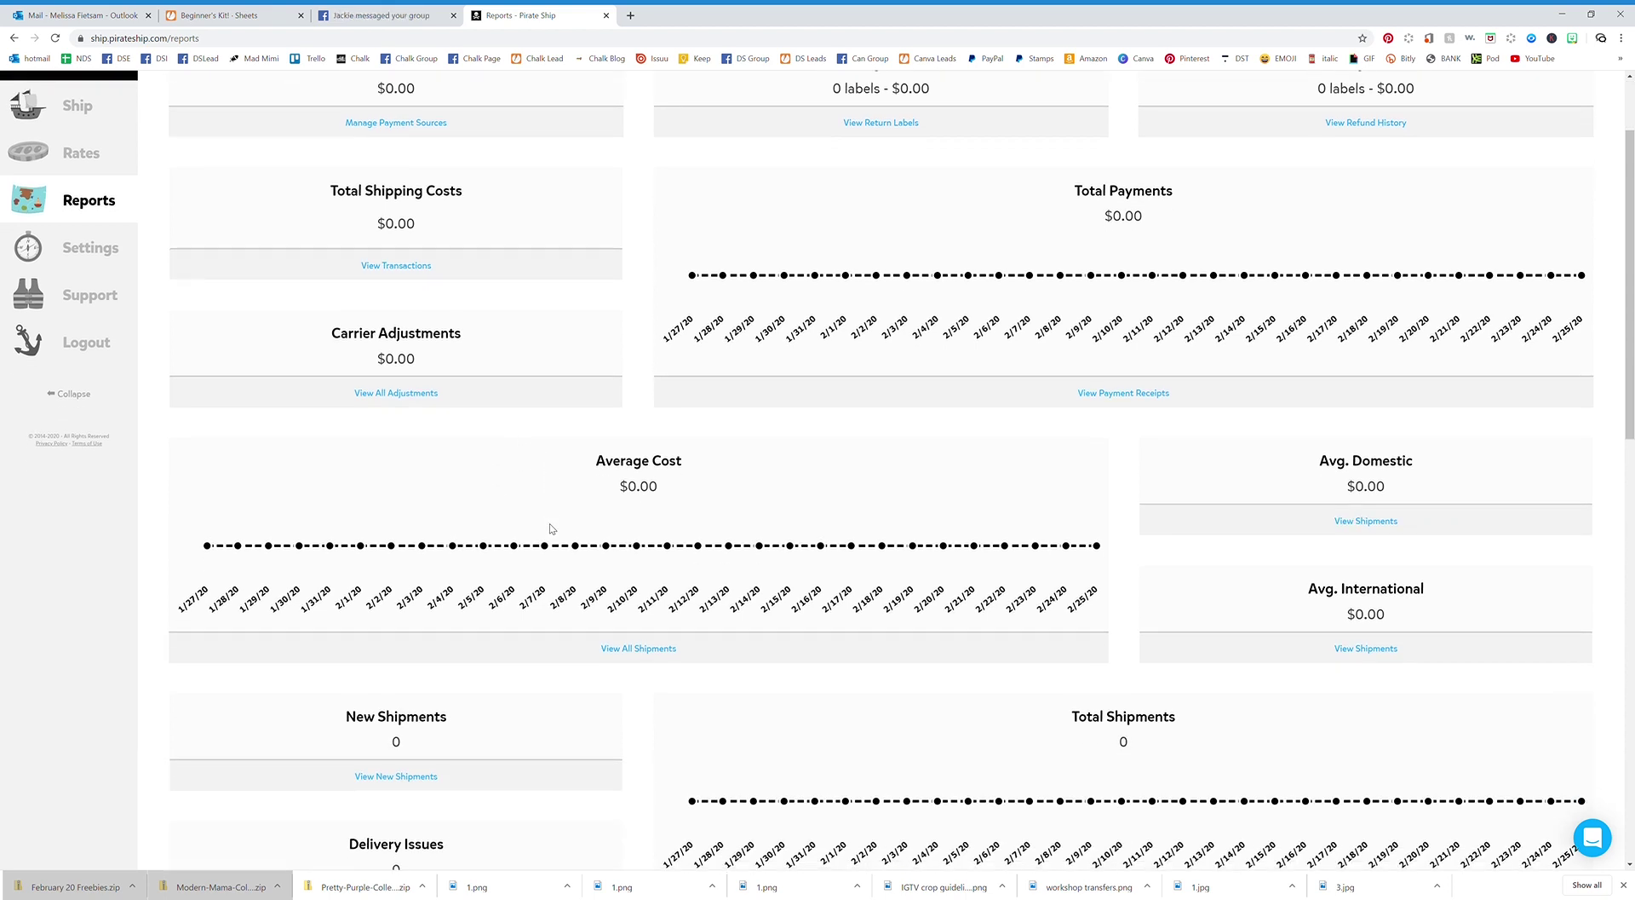
scroll(550, 529, "down", 1)
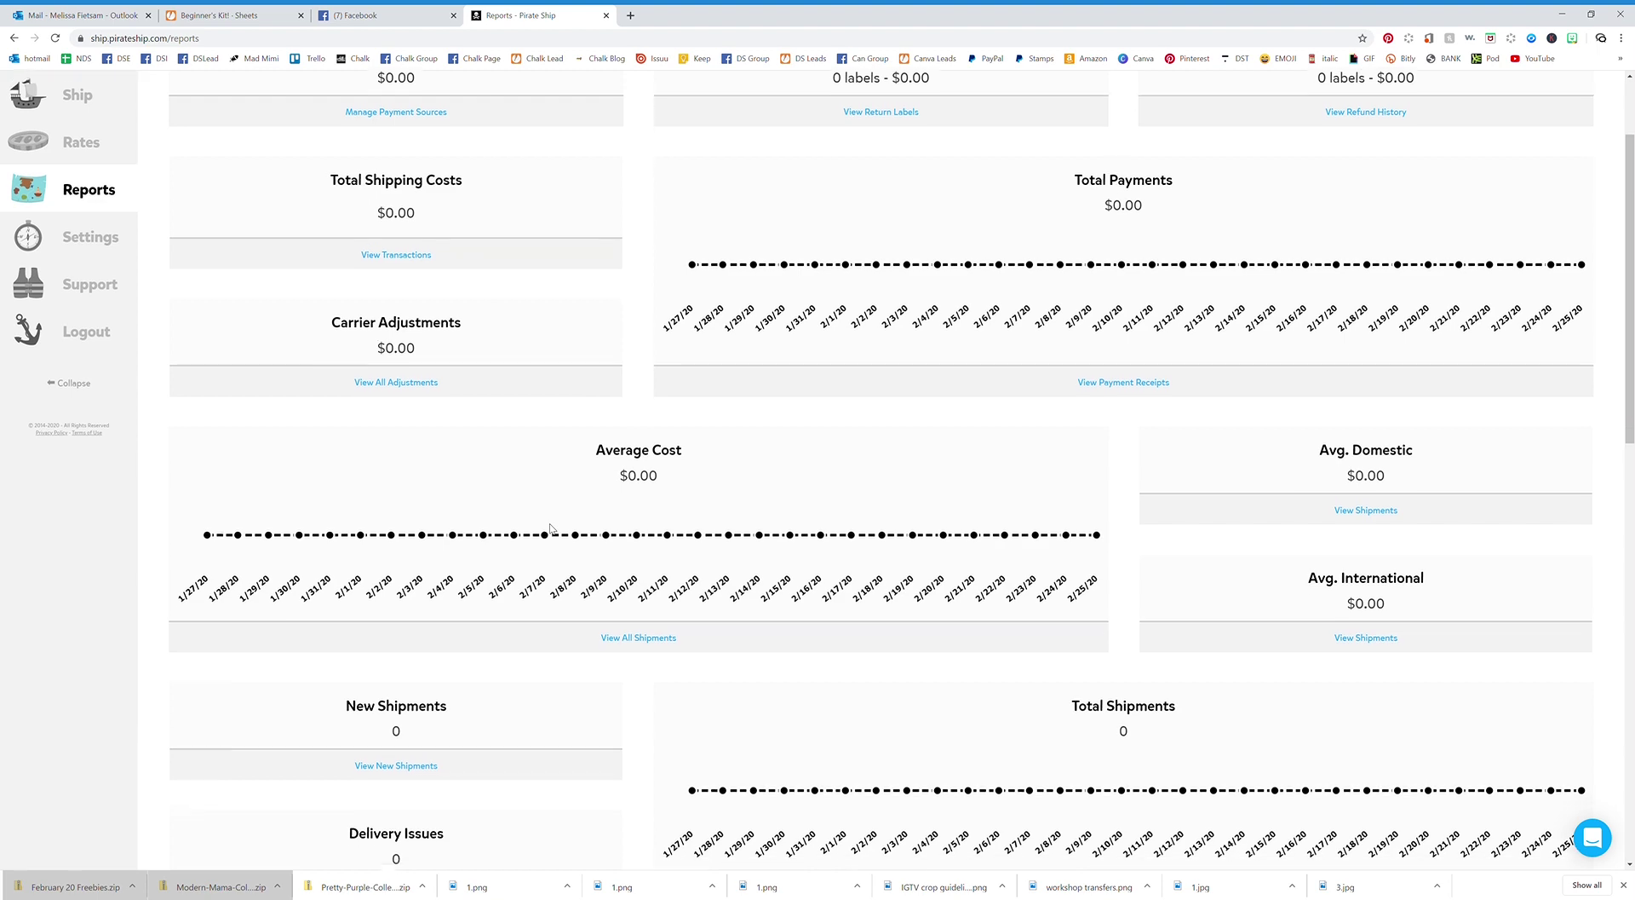
scroll(550, 529, "up", 3)
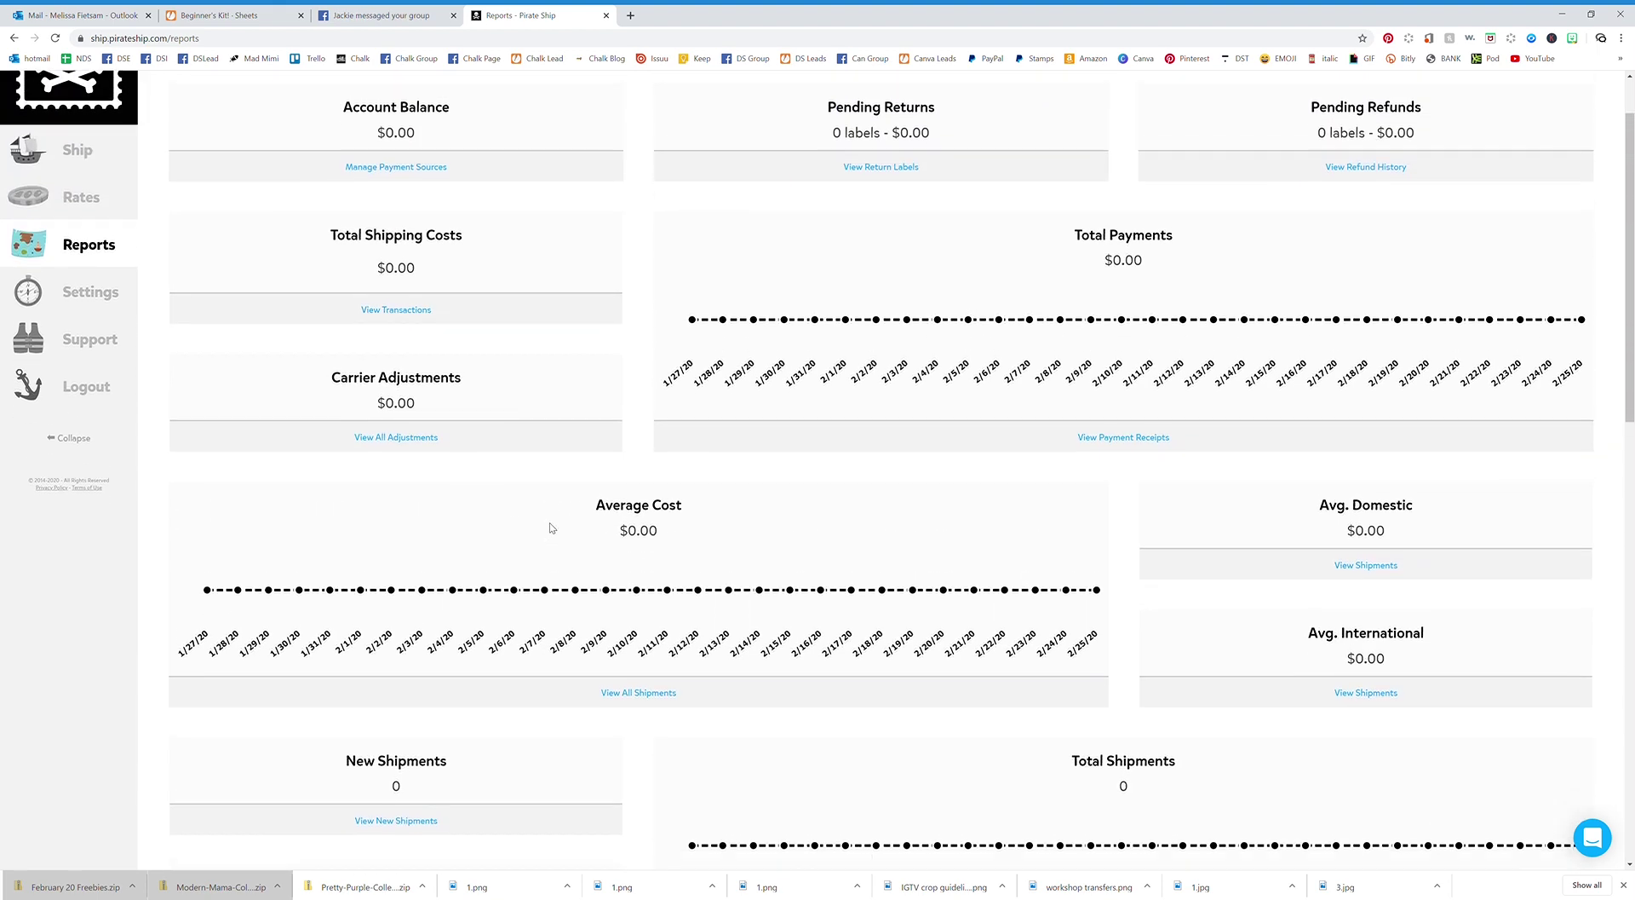
scroll(551, 529, "down", 1)
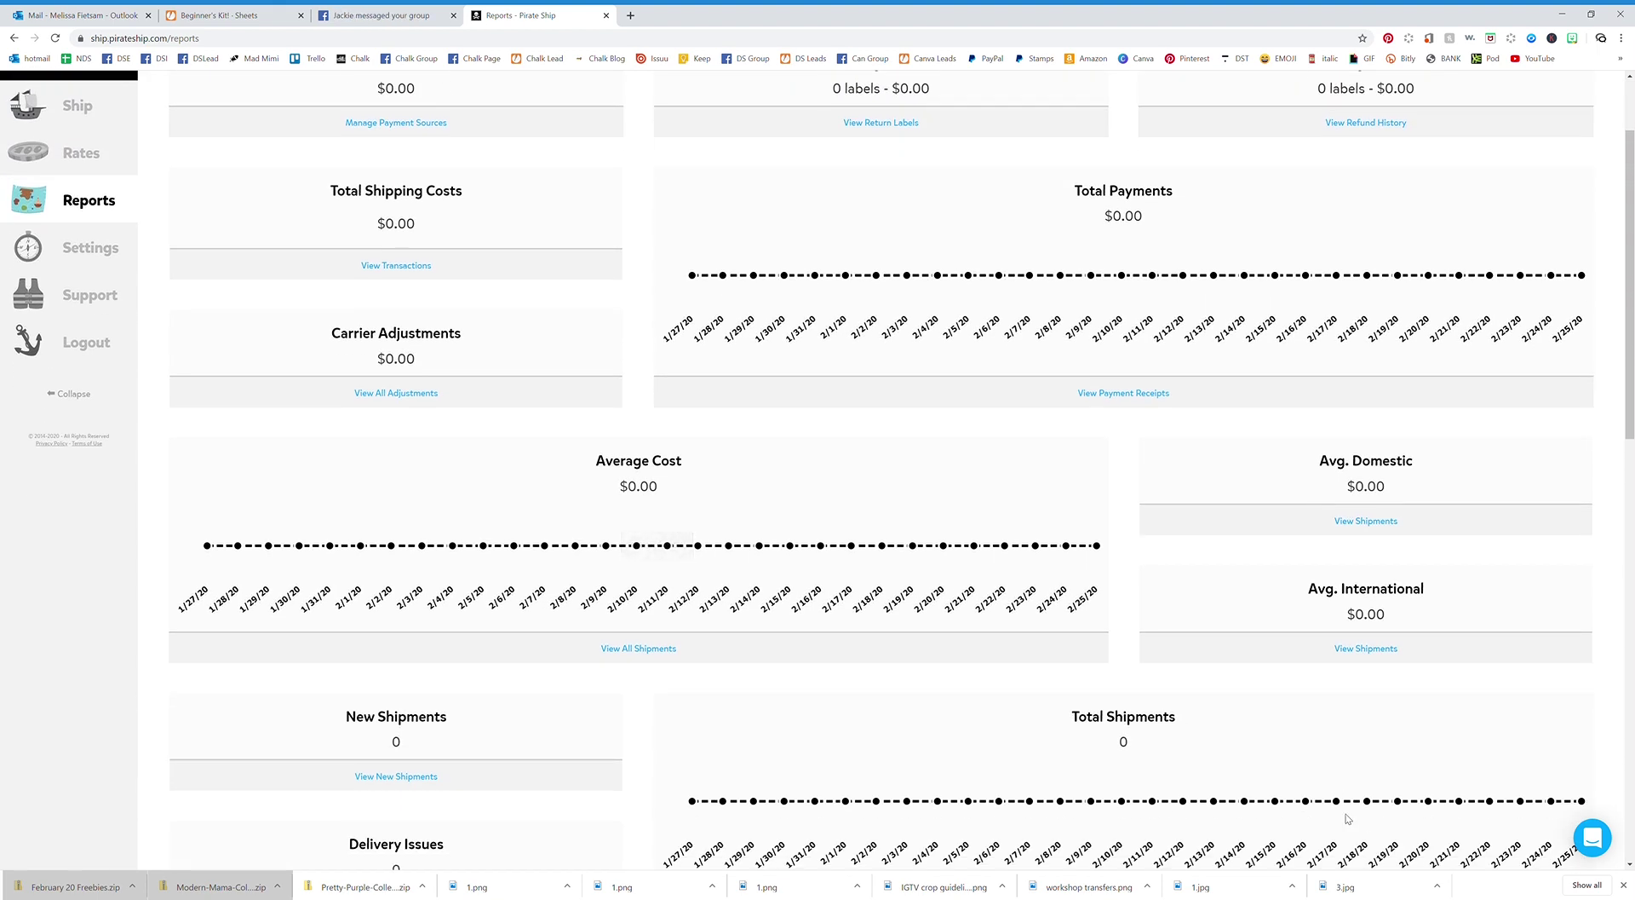
scroll(1166, 726, "up", 1)
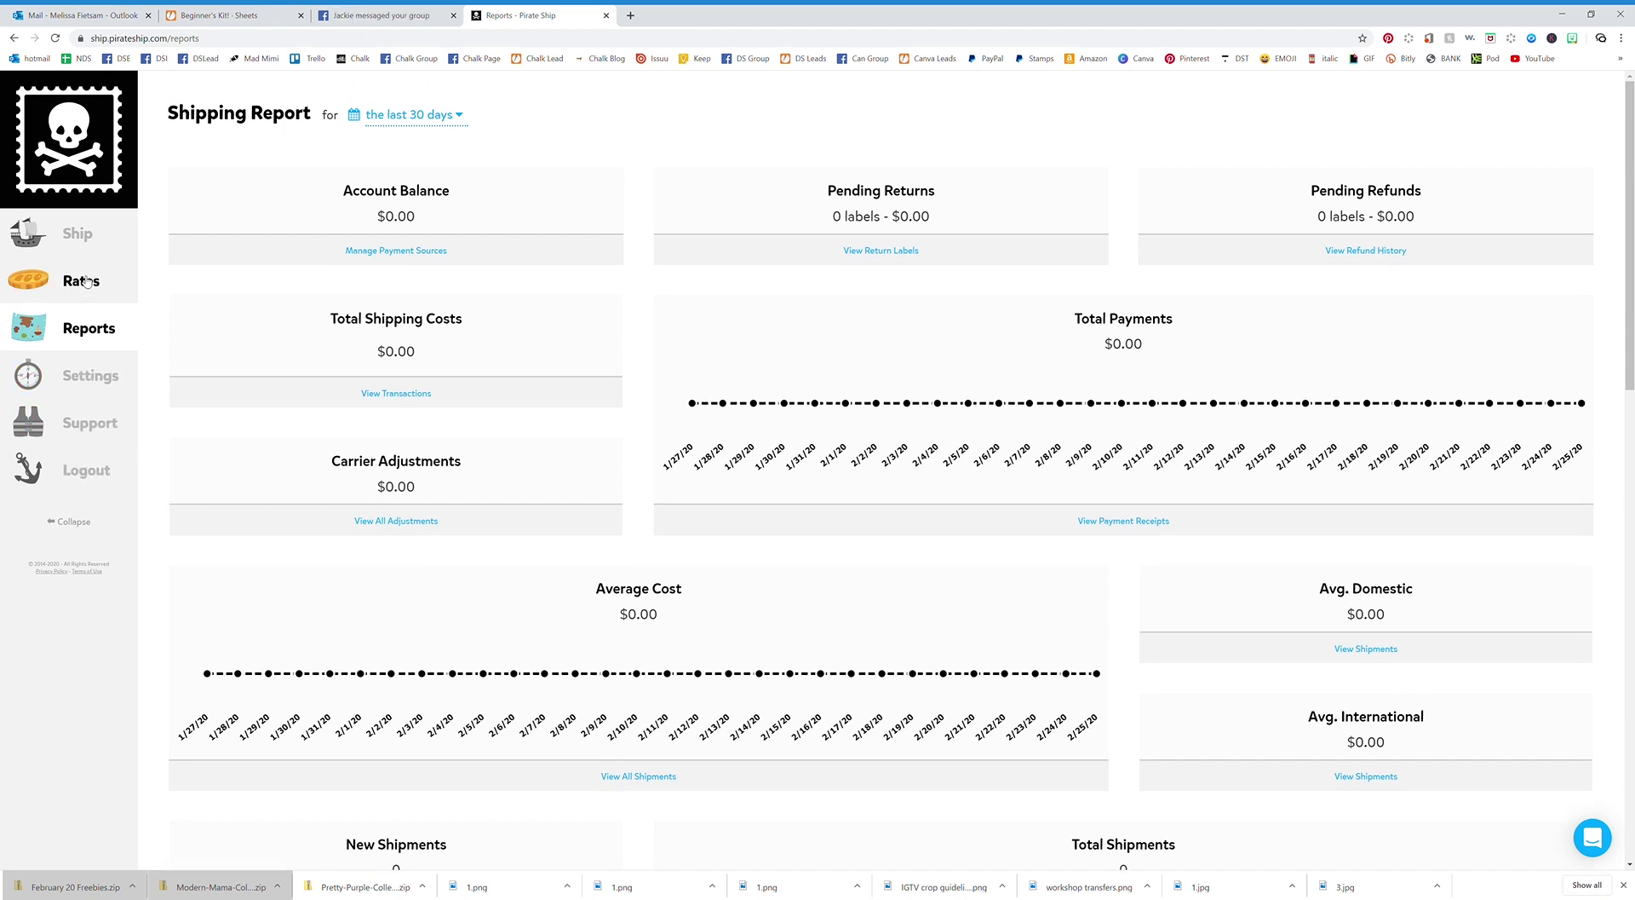
mouse_move(72, 234)
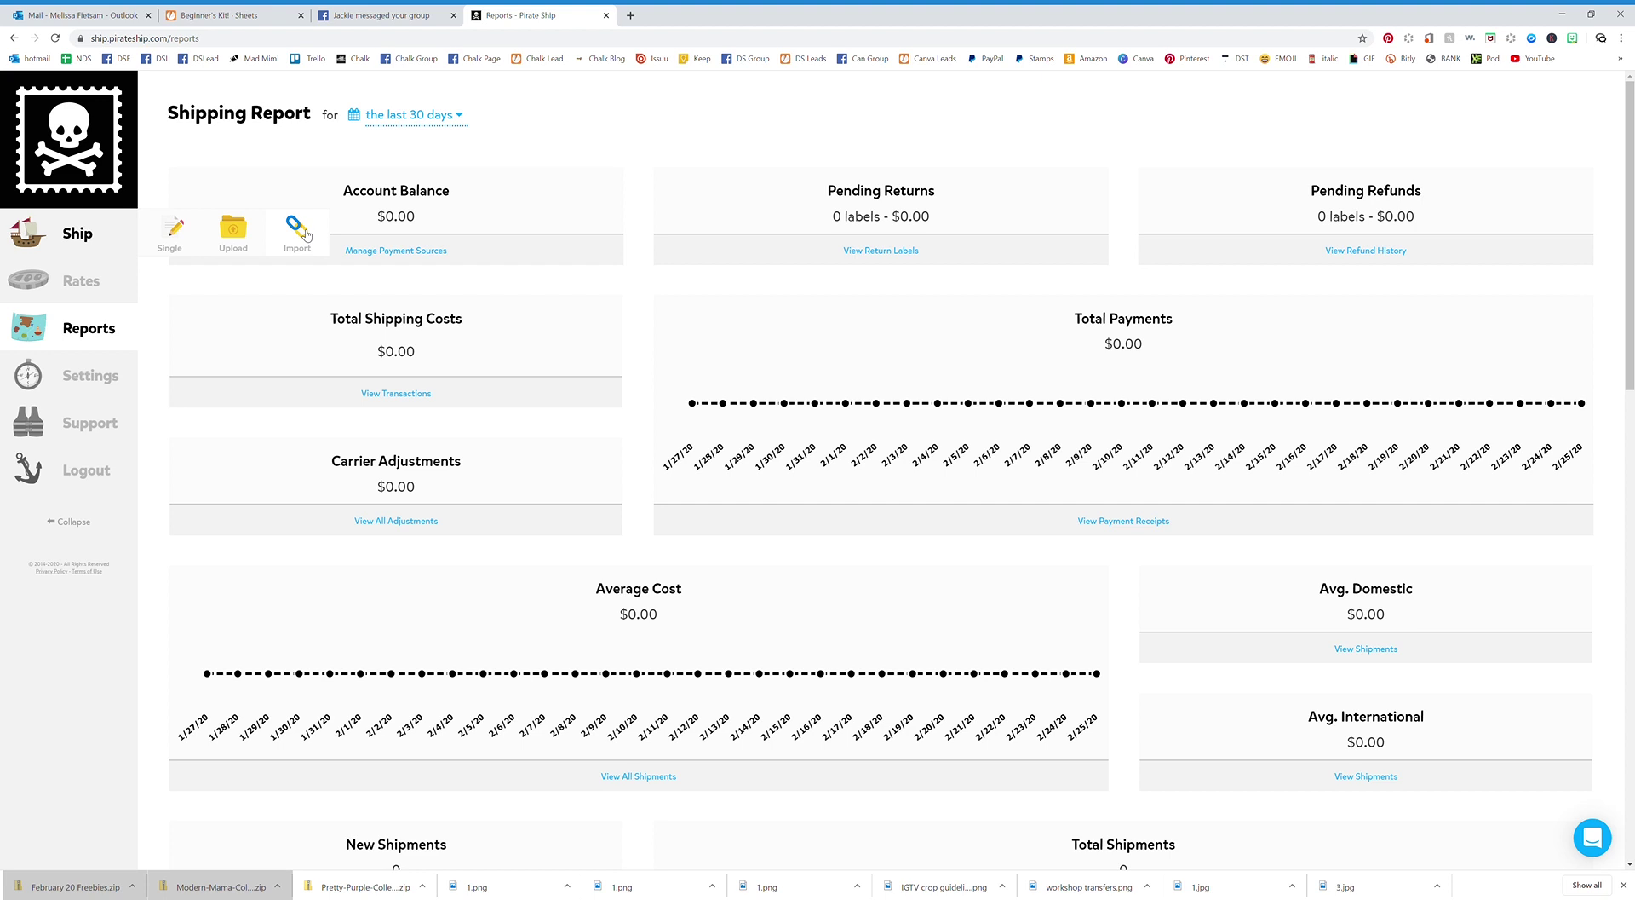
left_click(78, 163)
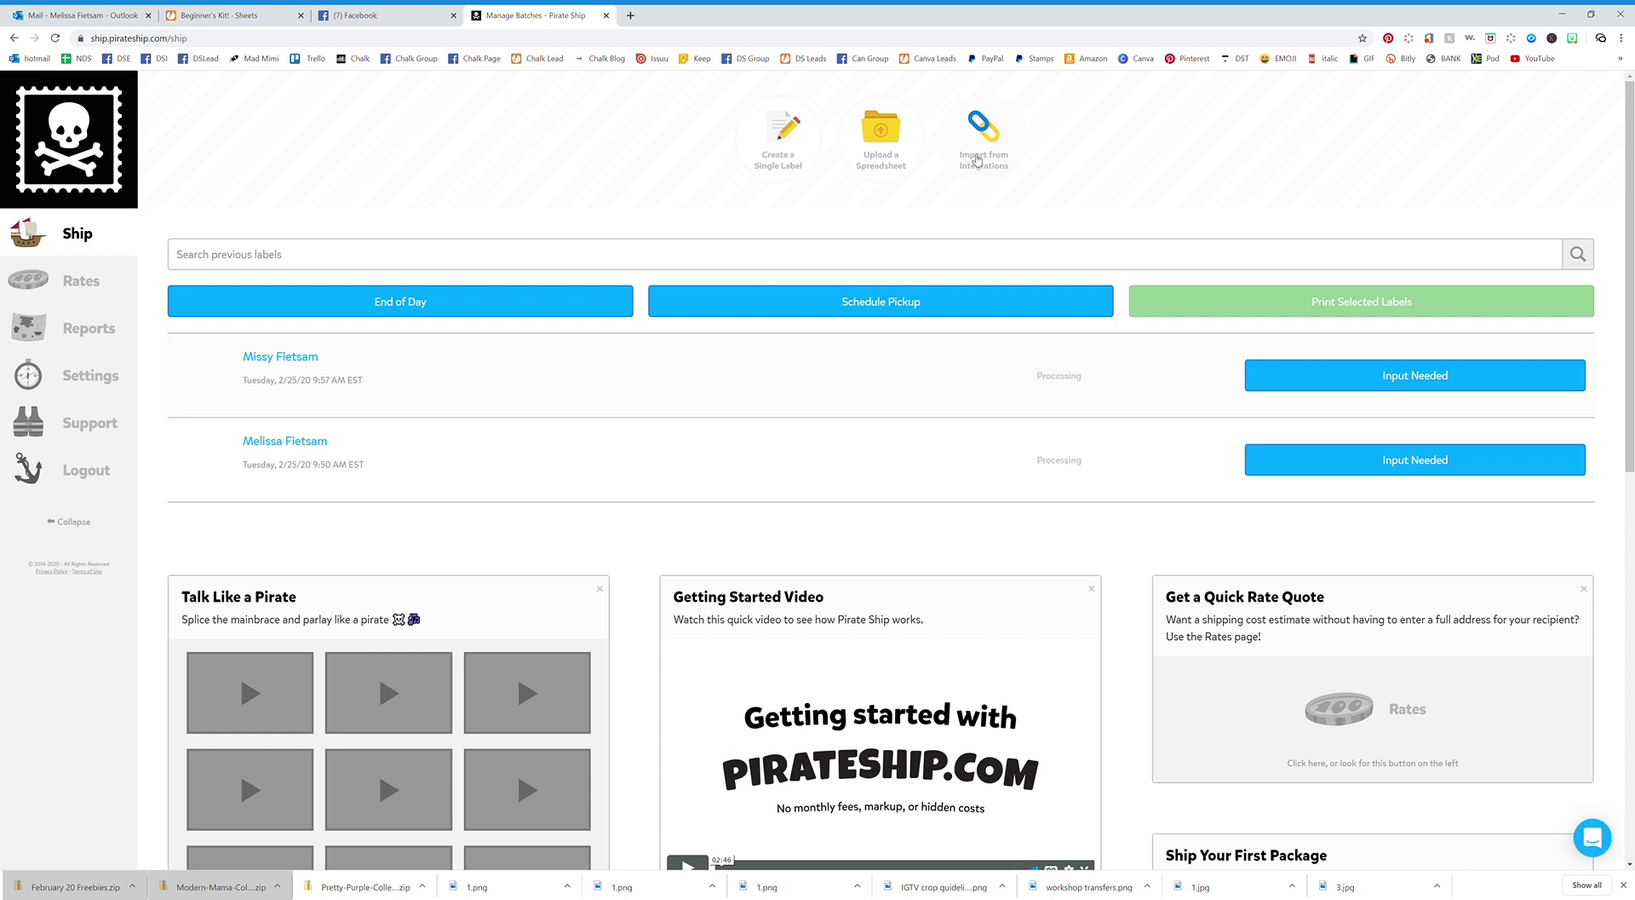
View the store integrations available for importing orders, then return to the Ship page.
left_click(988, 167)
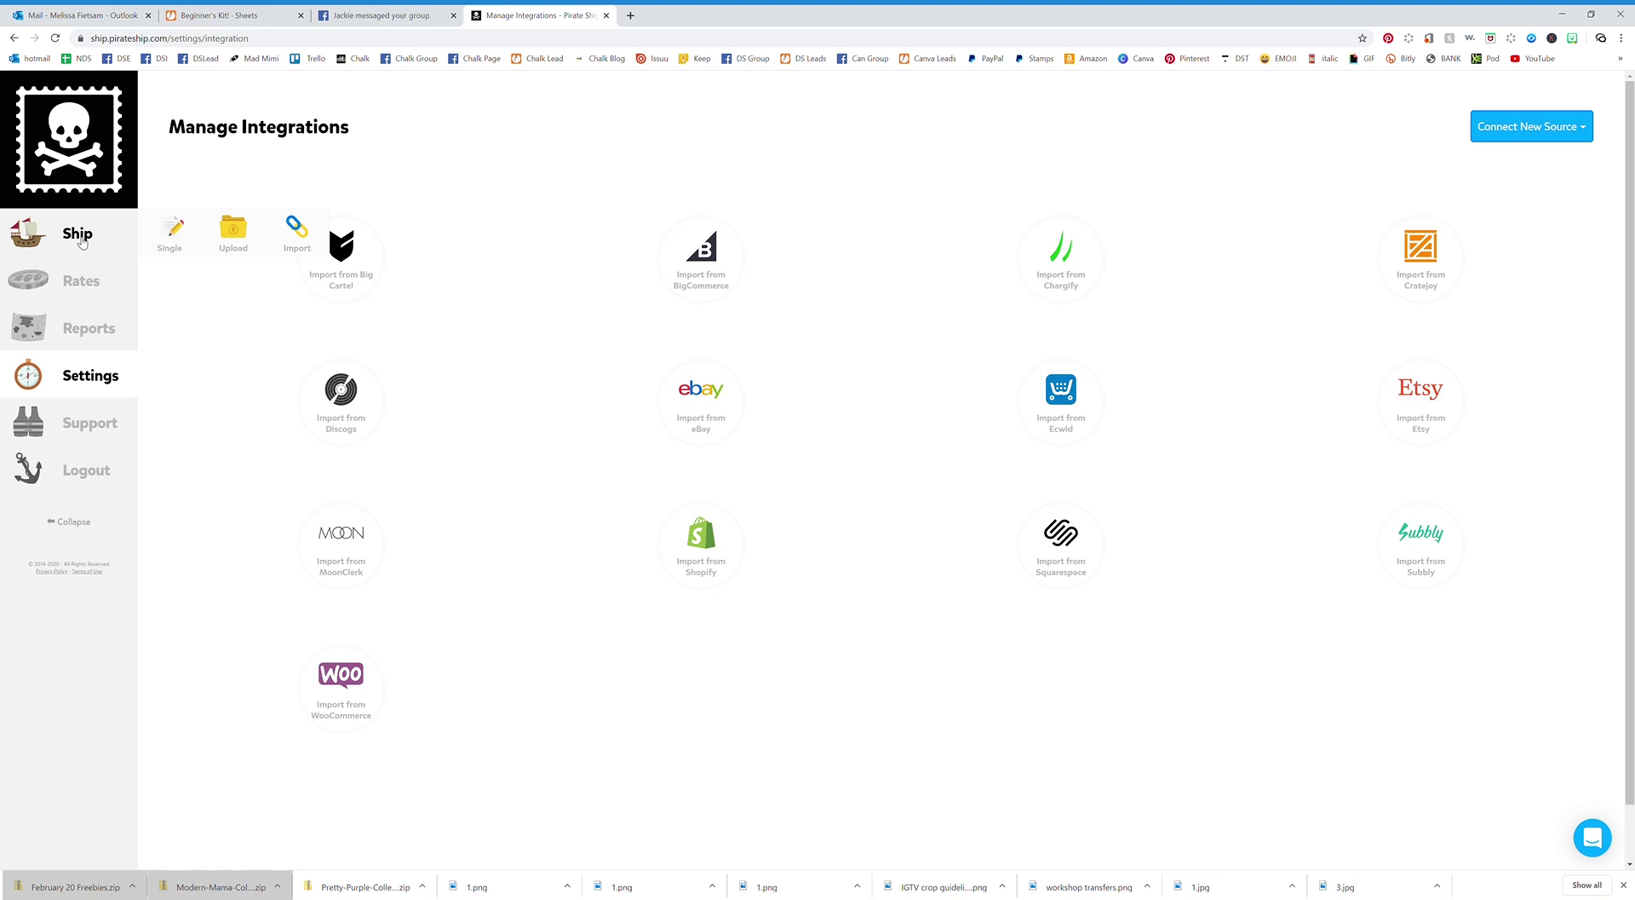
left_click(83, 243)
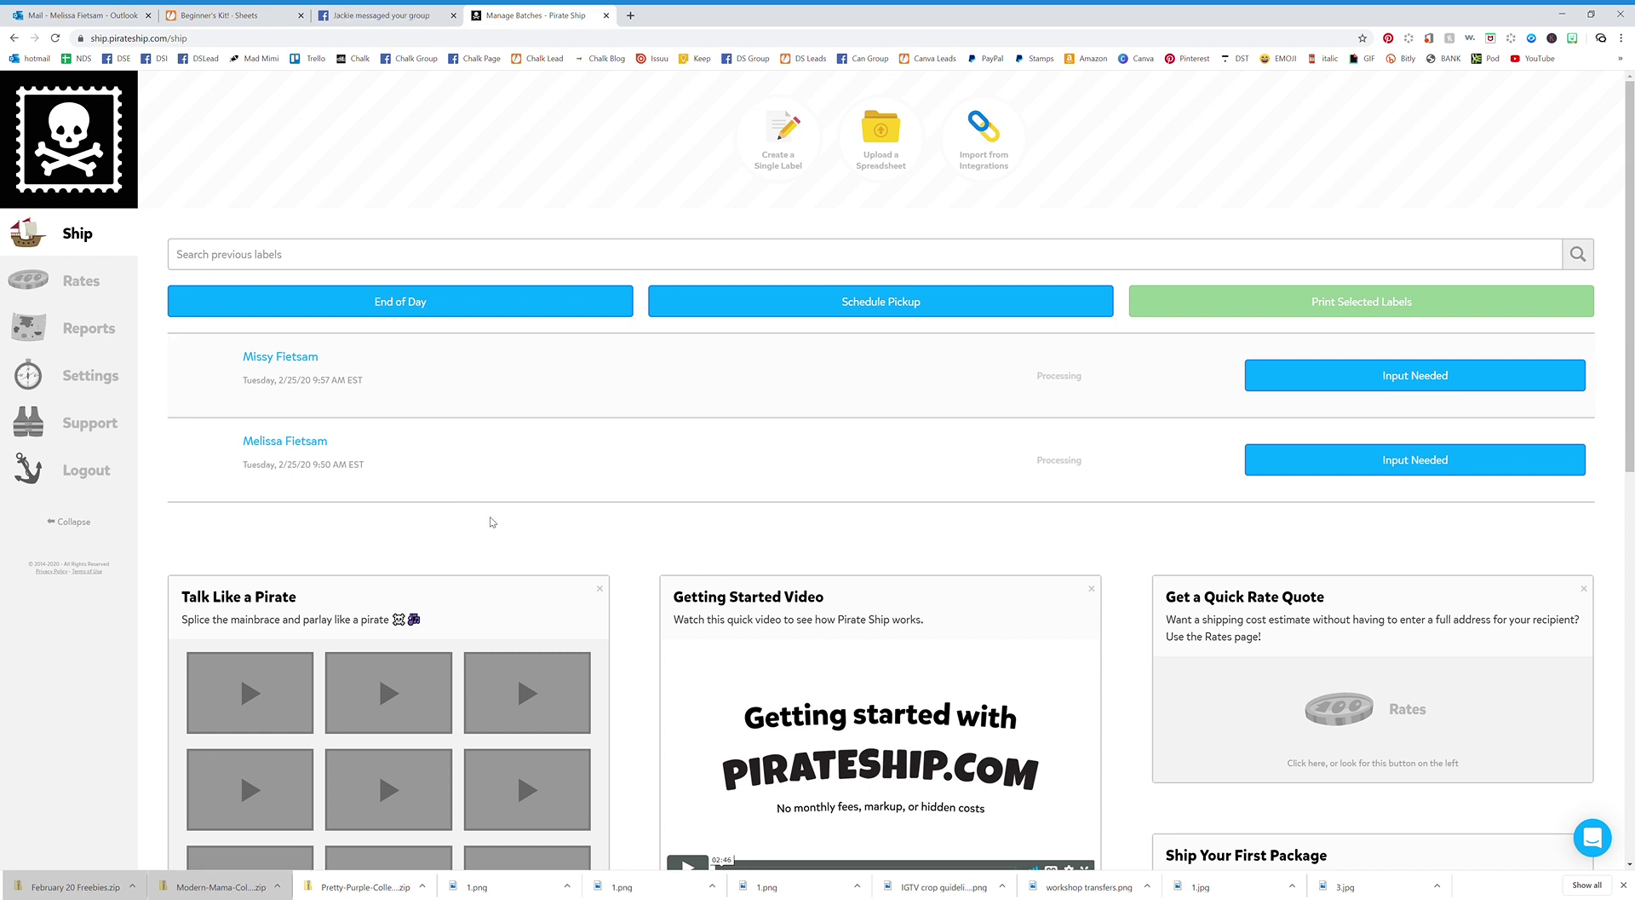
Scroll down through the Ship page's batches and getting-started cards, then back up.
scroll(571, 500, "down", 4)
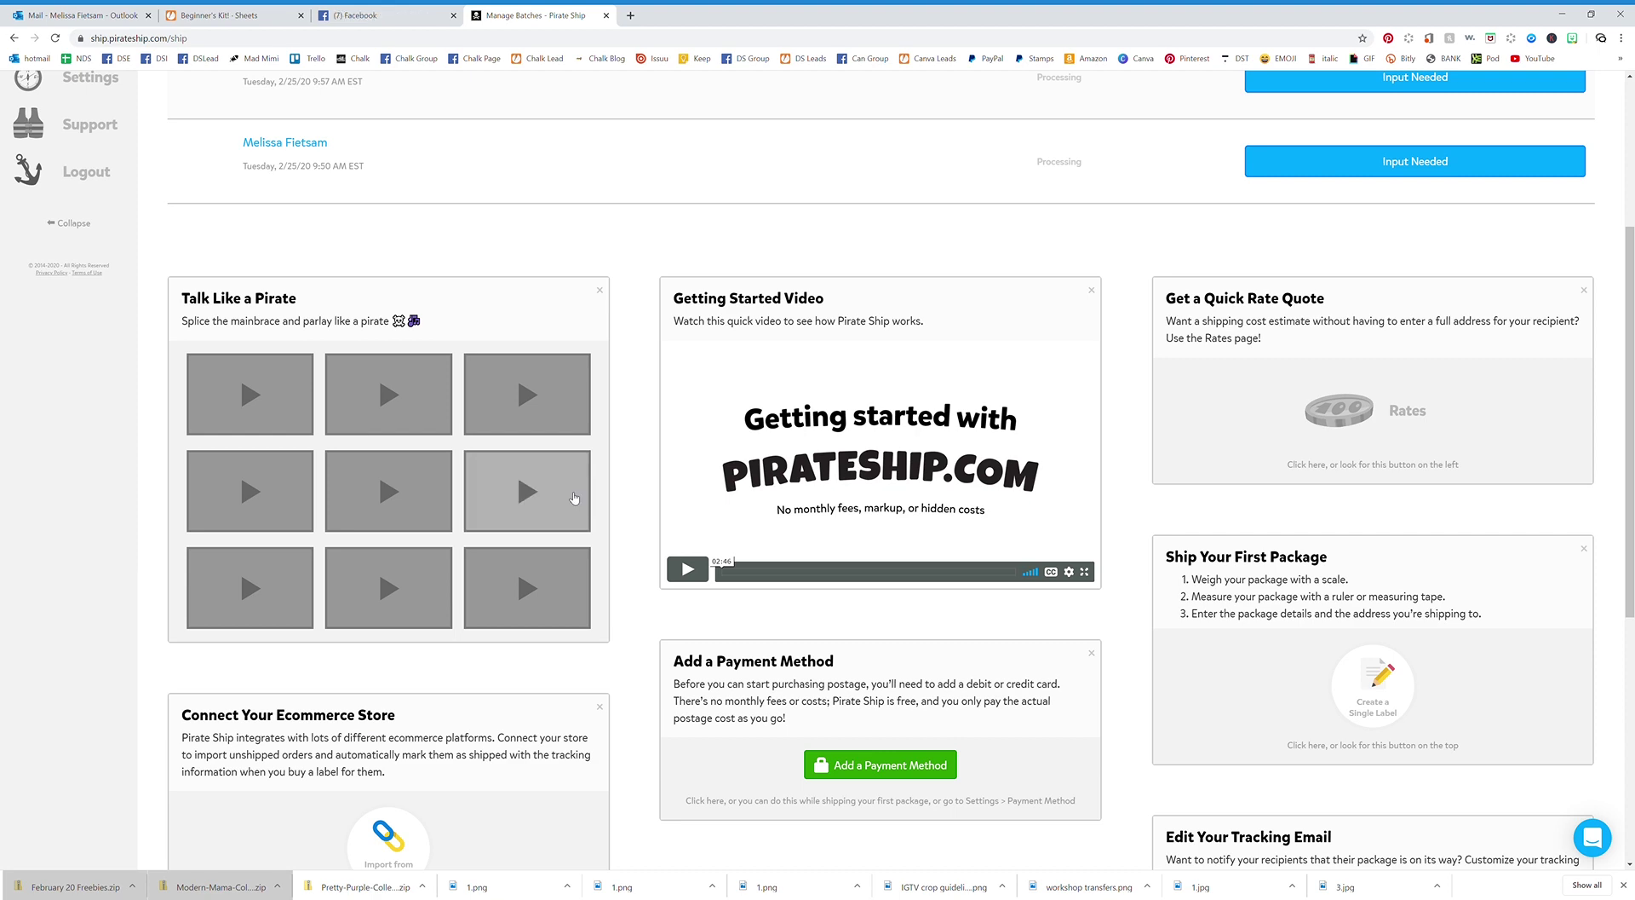
scroll(575, 499, "down", 2)
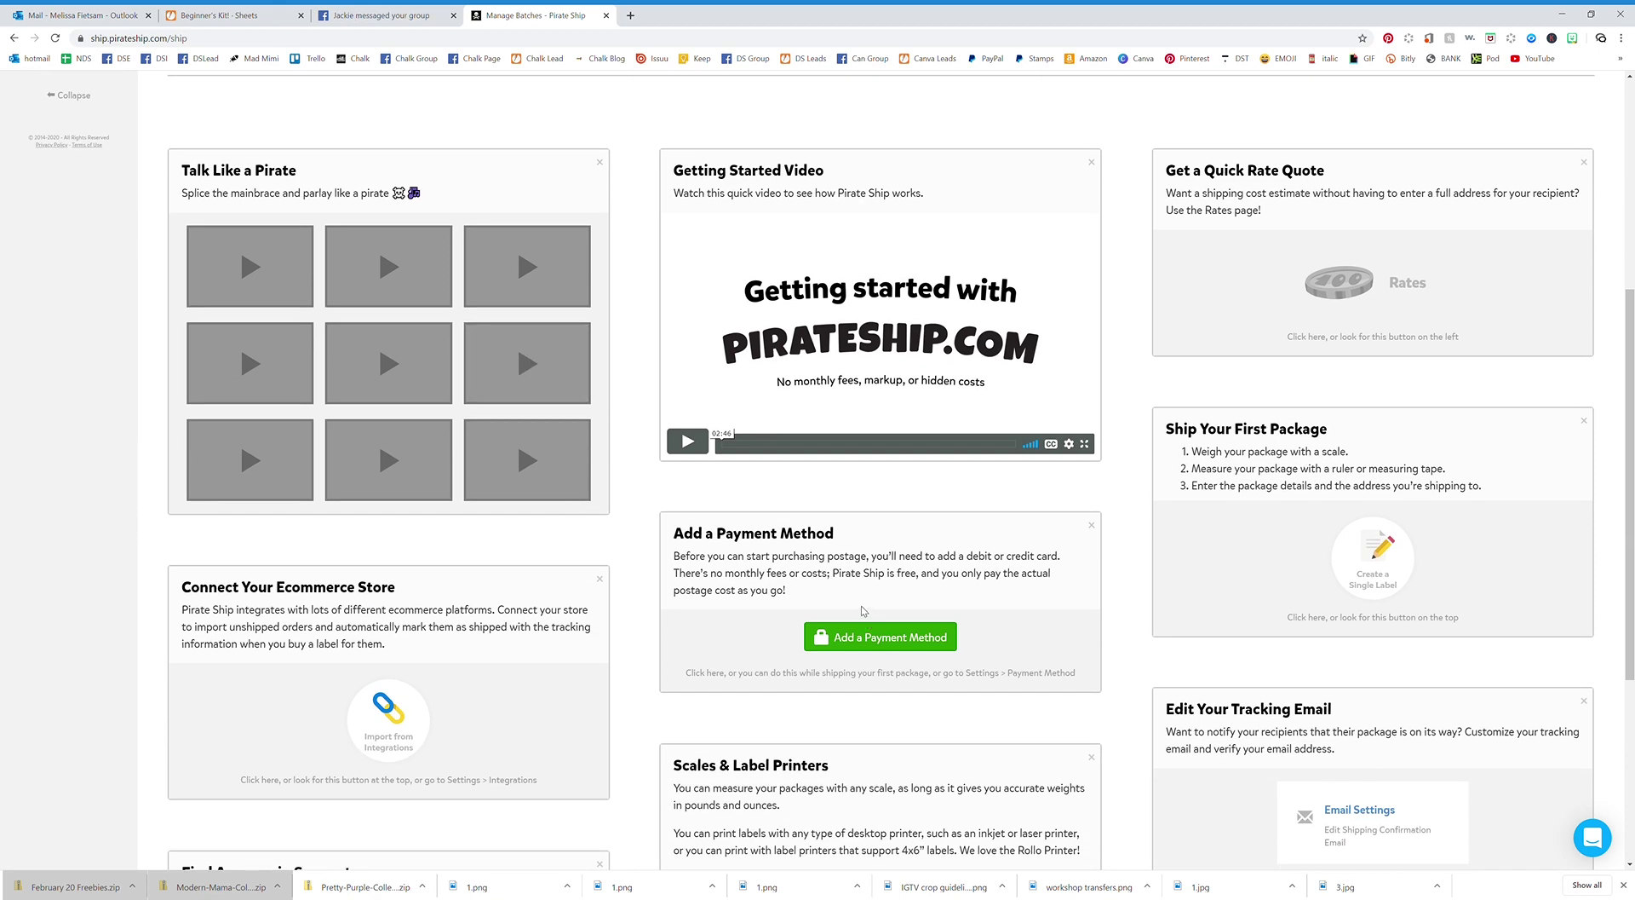
scroll(863, 609, "down", 2)
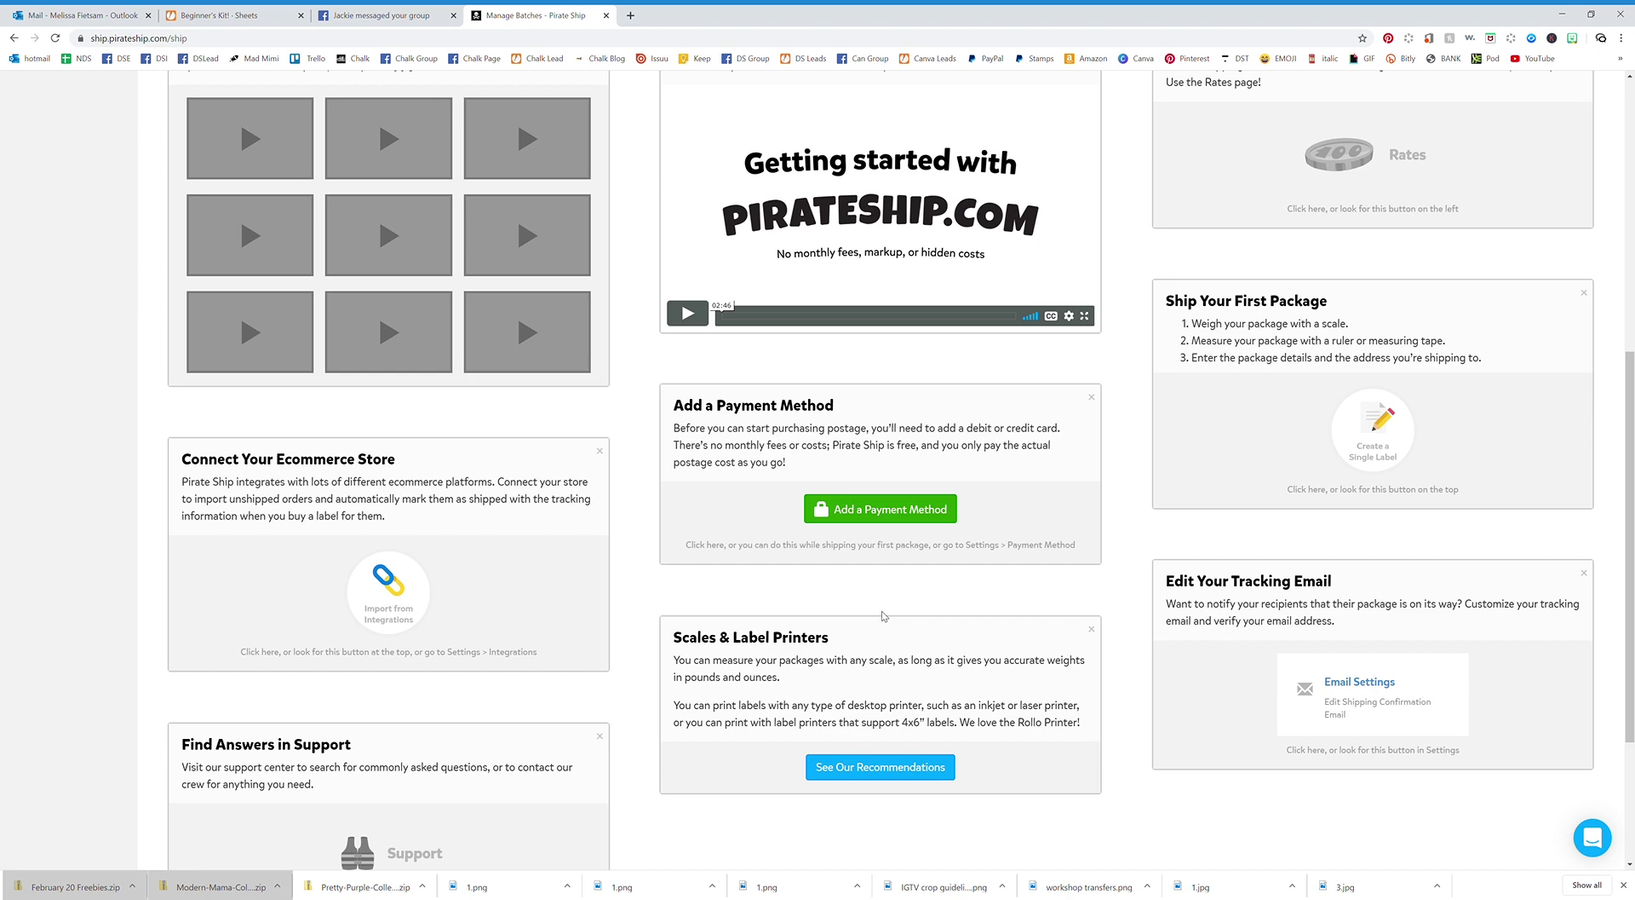
scroll(884, 615, "up", 7)
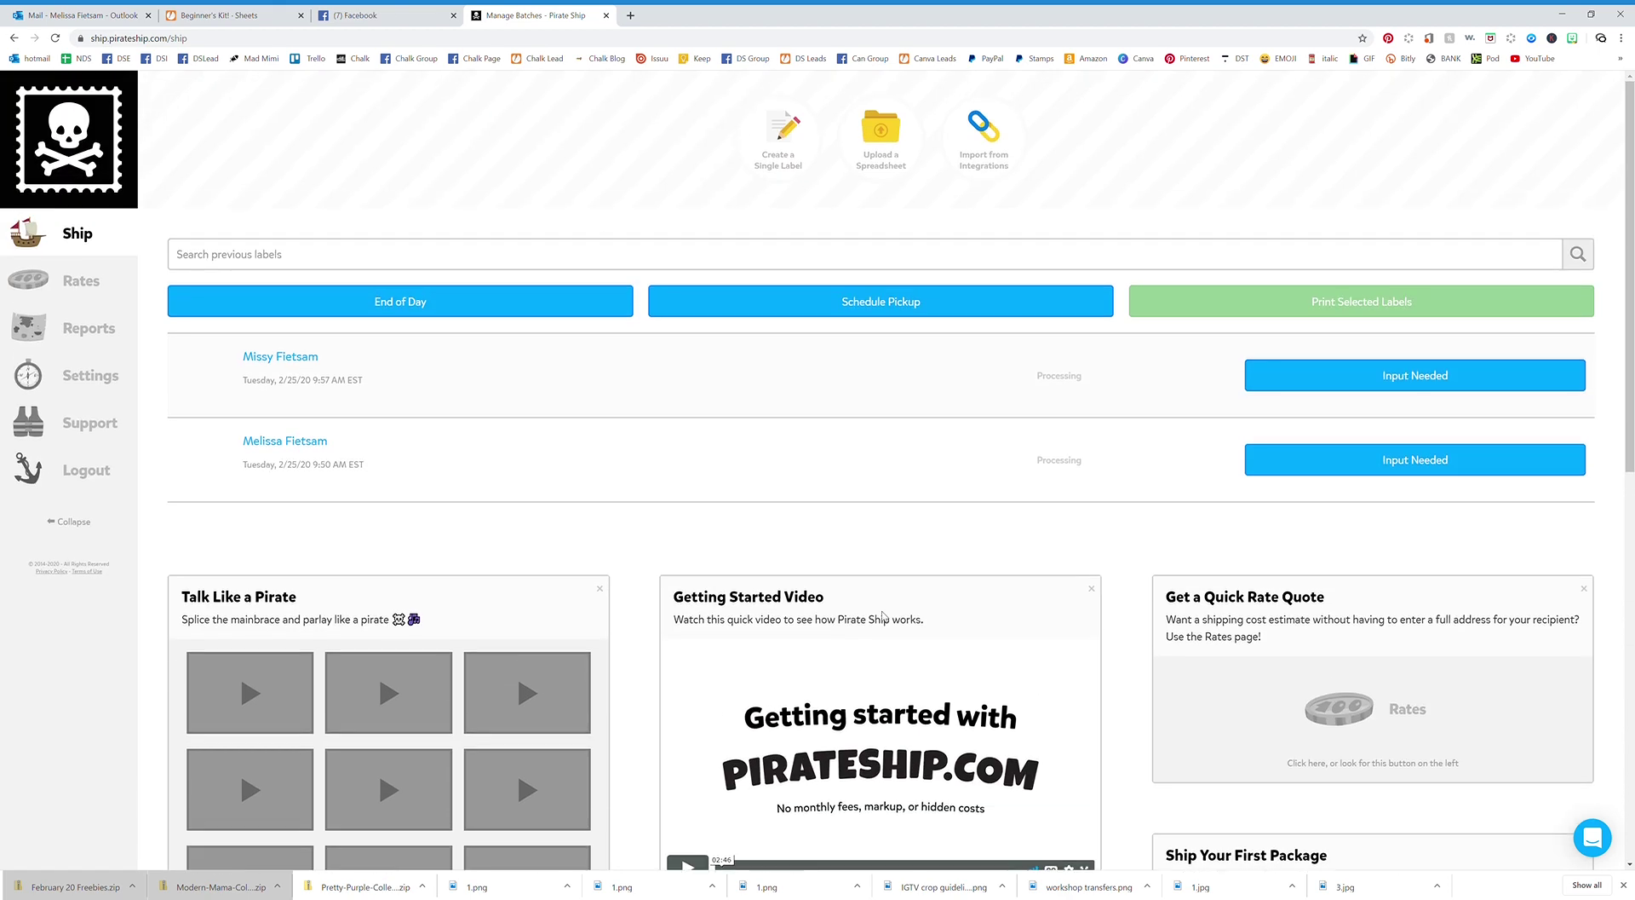